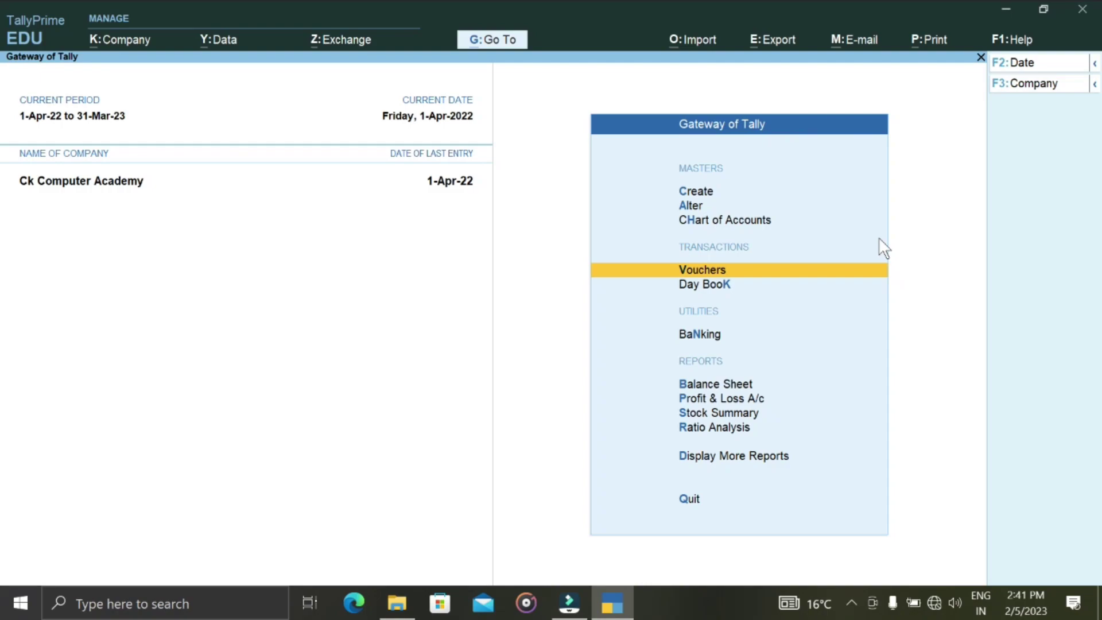
Step: Switch voucher entry to Sales (F8) and accept Cash as party for voucher No. 3
{"action": "key", "text": "Down"}
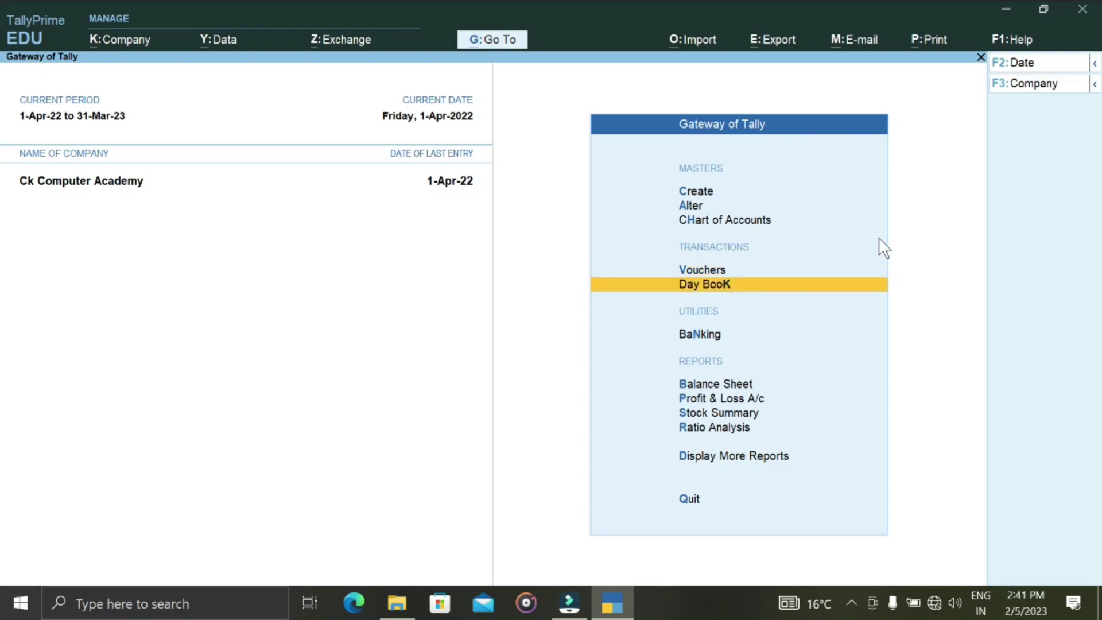
{"action": "key", "text": "Up"}
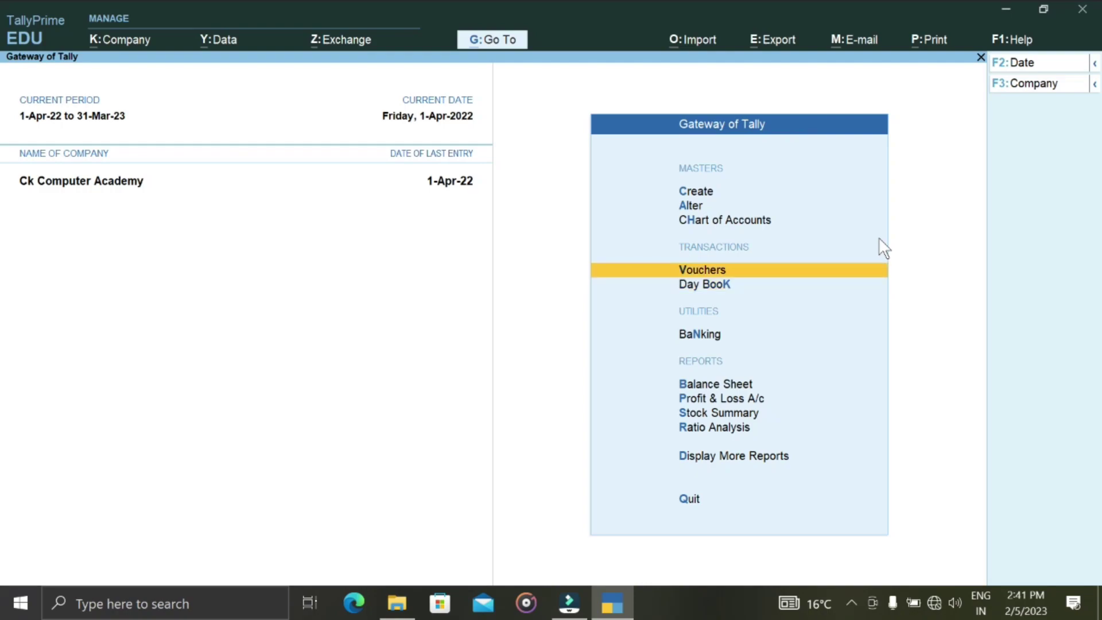
{"action": "key", "text": "Down"}
{"action": "key", "text": "Up"}
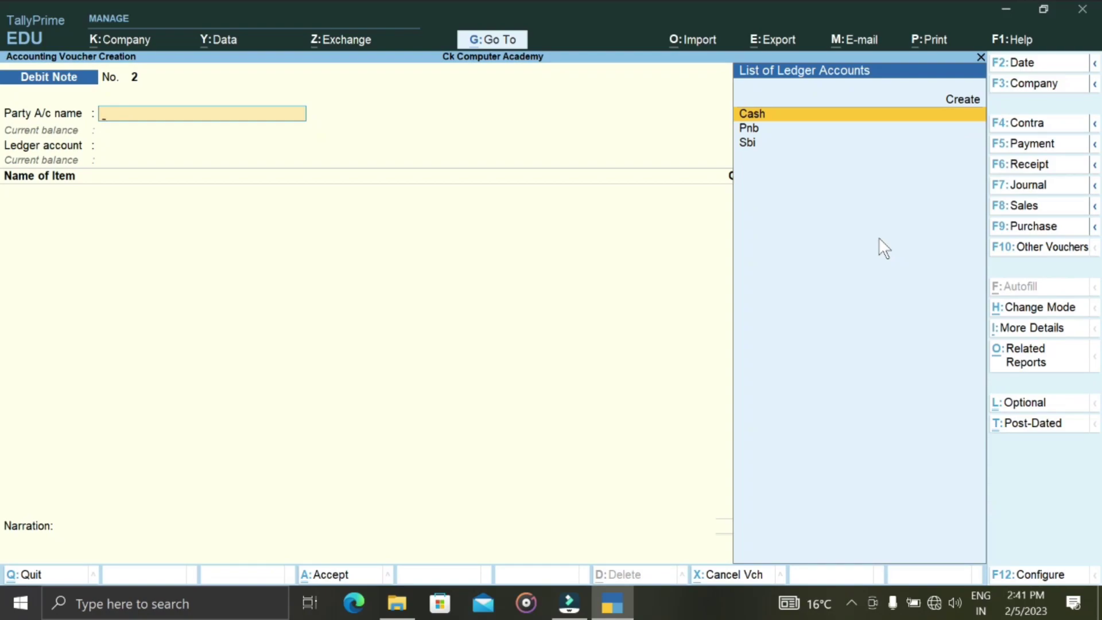
{"action": "key", "text": "F8"}
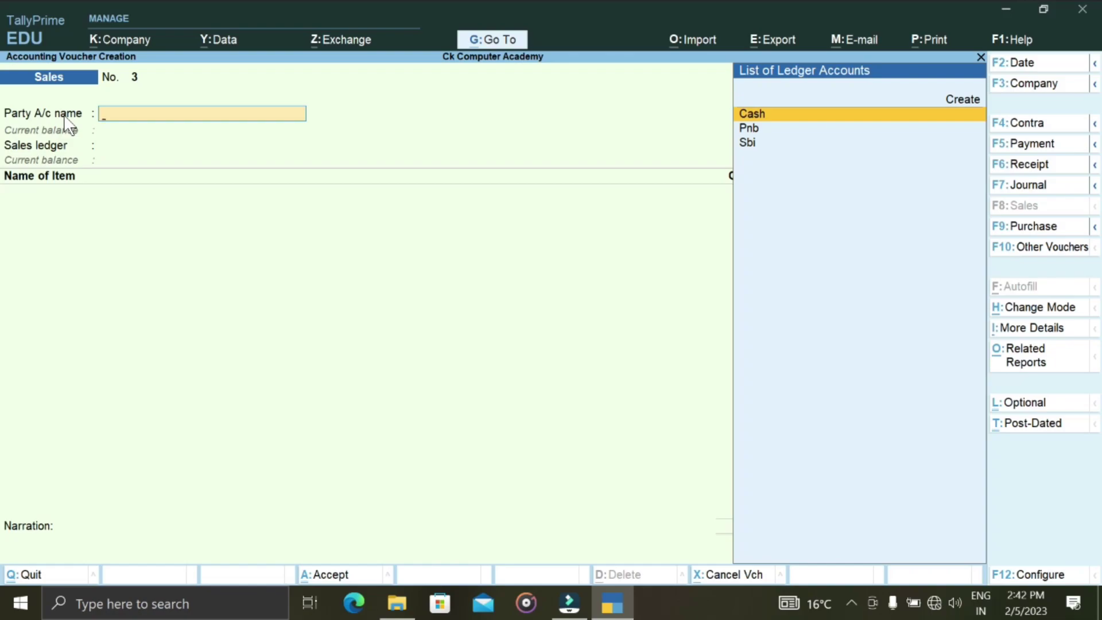
{"action": "key", "text": "Return"}
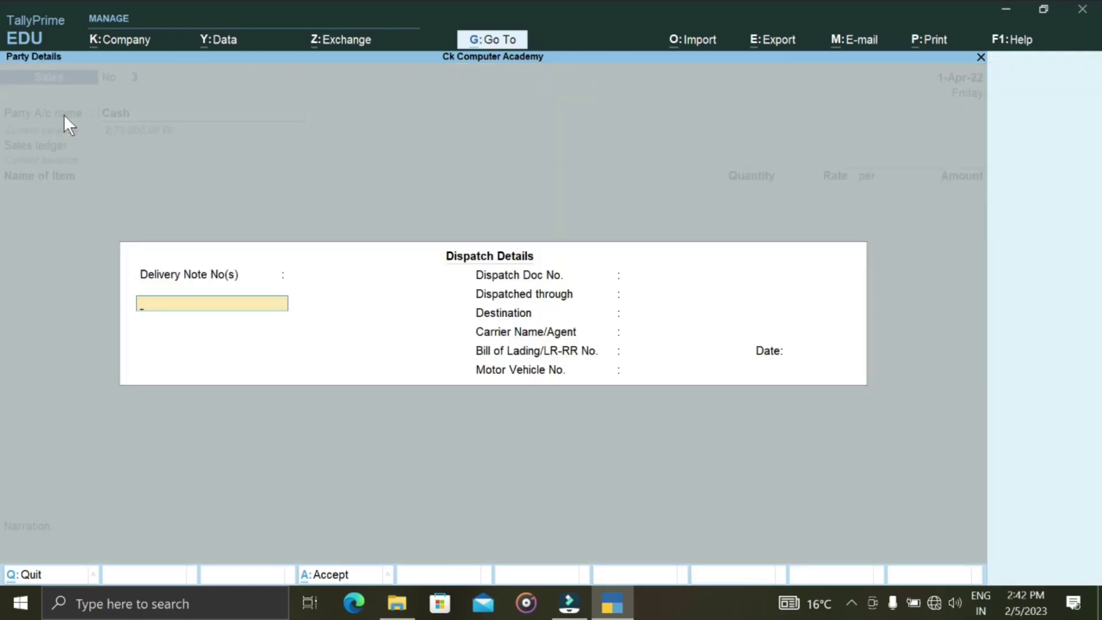
Step: Enter the new buyer's name in Party Details, keeping State Uttar Pradesh and Unregistered
{"action": "key", "text": "Return"}
{"action": "key", "text": "Return"}
{"action": "key", "text": "Return"}
{"action": "key", "text": "Return"}
{"action": "key", "text": "Return"}
{"action": "key", "text": "Return"}
{"action": "key", "text": "Return"}
{"action": "key", "text": "Return"}
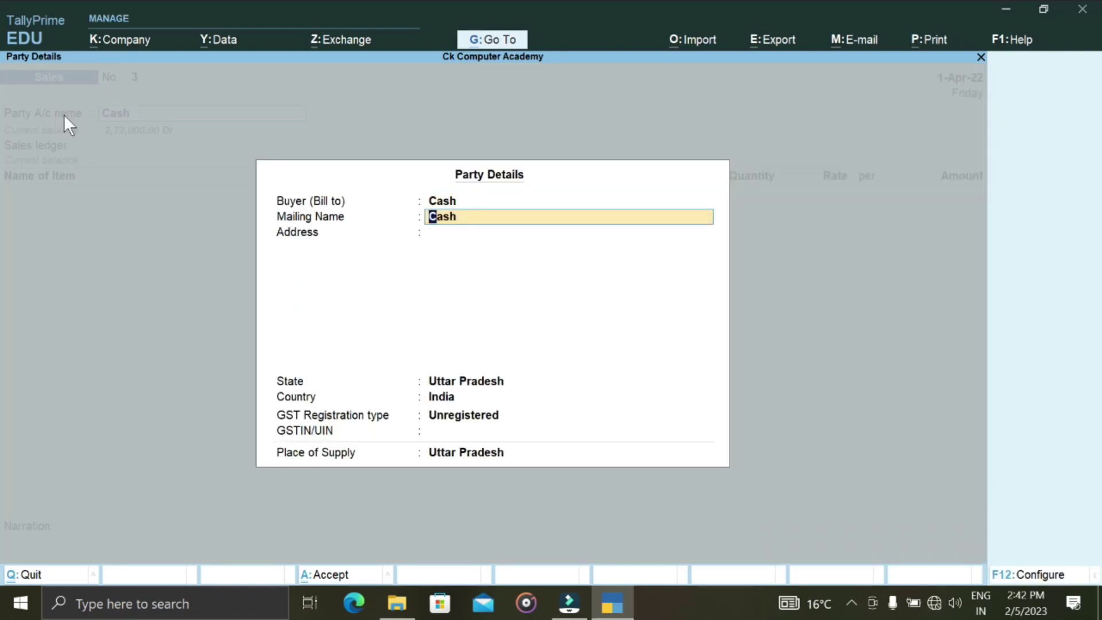
{"action": "key", "text": "BackSpace"}
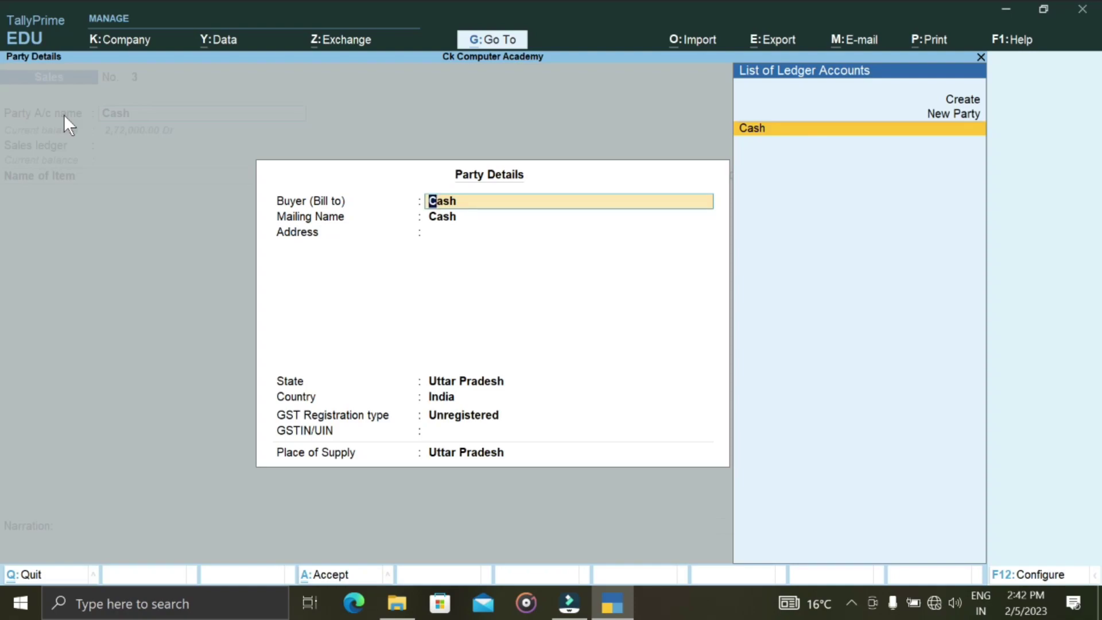
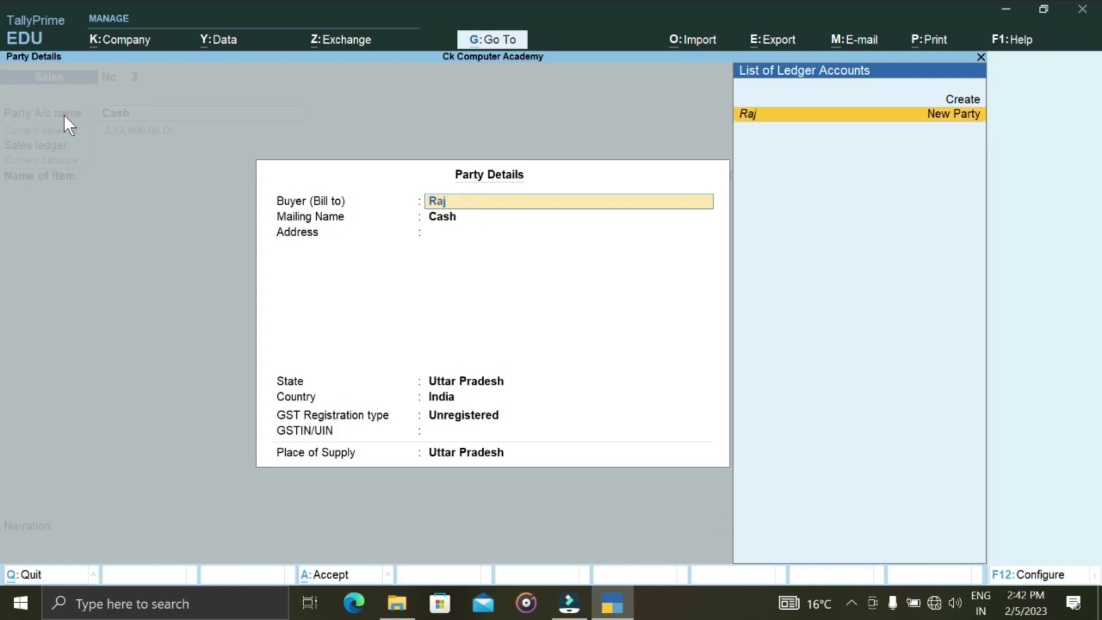
{"action": "key", "text": "Return"}
{"action": "key", "text": "Return"}
{"action": "key", "text": "Return"}
{"action": "key", "text": "Return"}
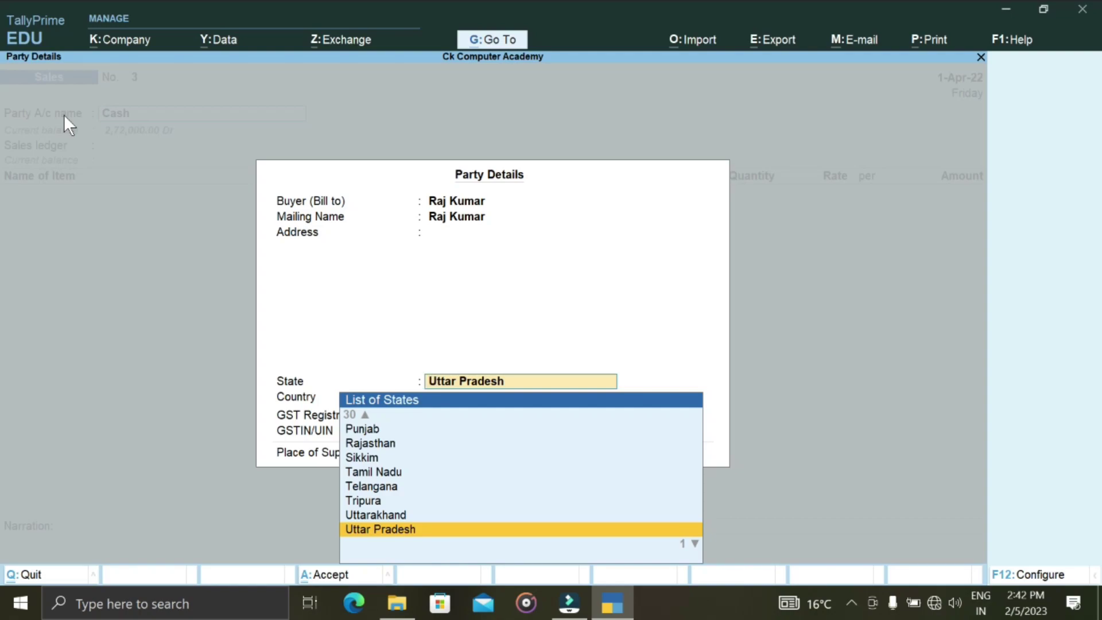
{"action": "key", "text": "Return"}
{"action": "key", "text": "Return"}
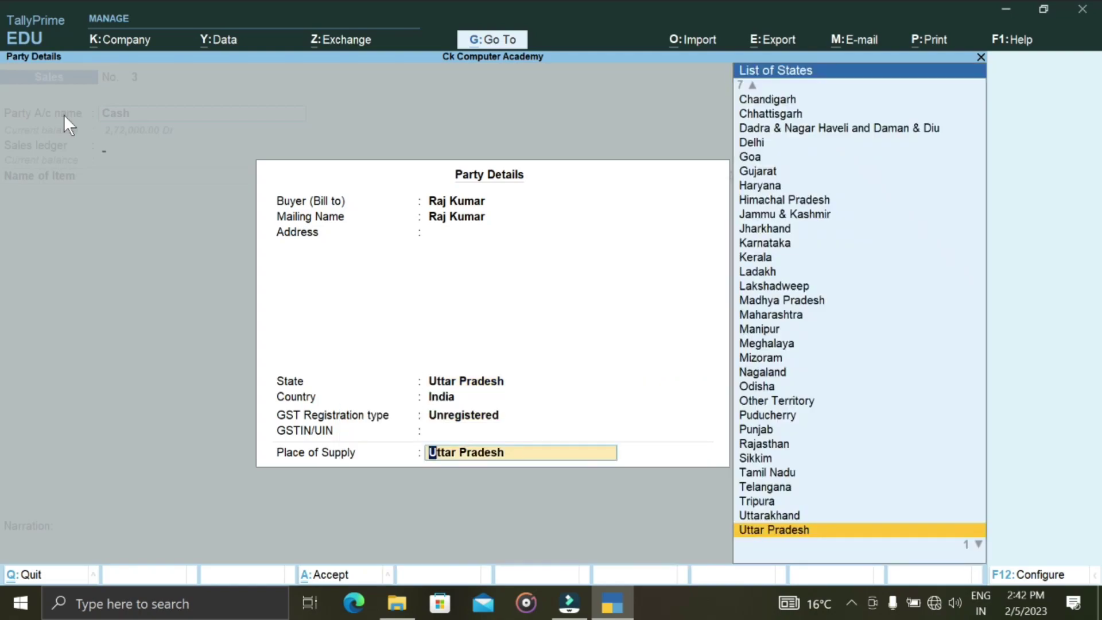
{"action": "key", "text": "Return"}
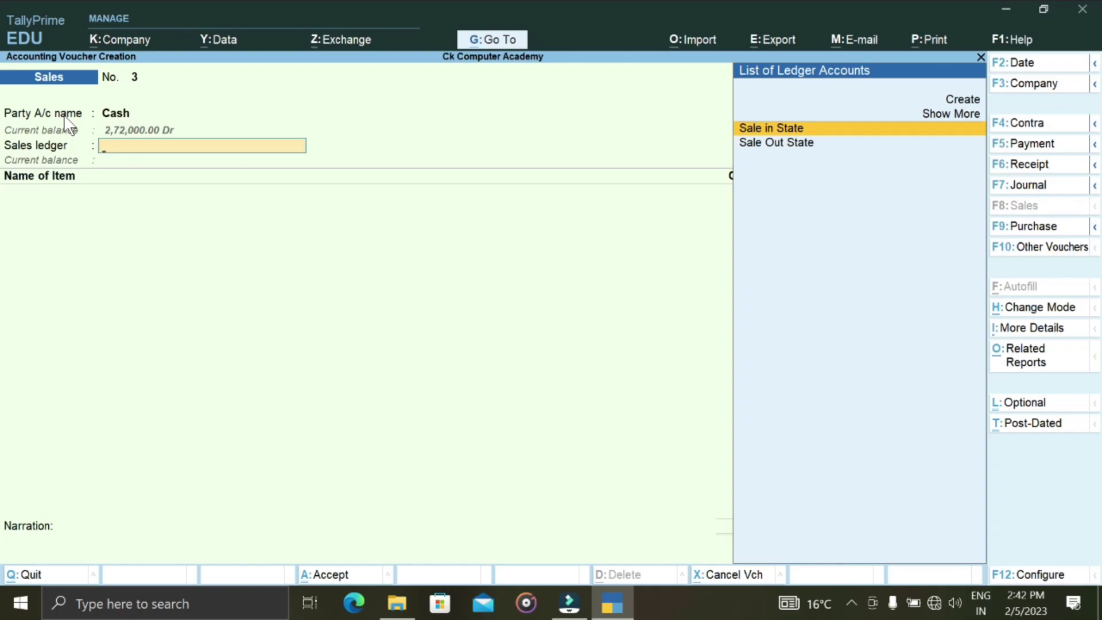
Step: Select Sale in State as the sales ledger and begin the first stock item line
{"action": "key", "text": "Return"}
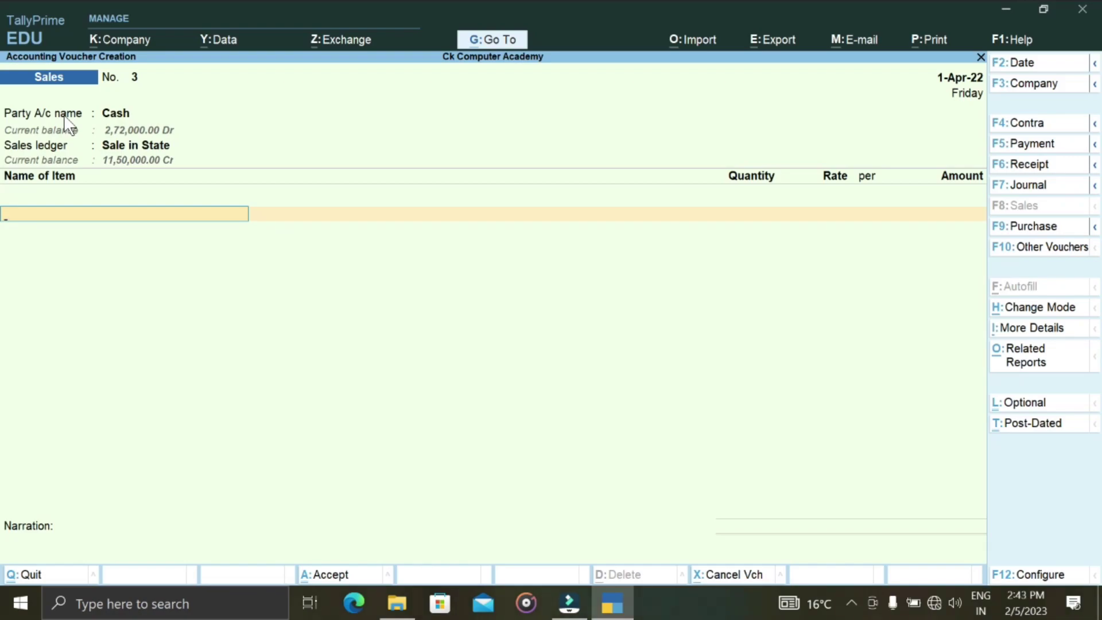
{"action": "type", "text": "S"}
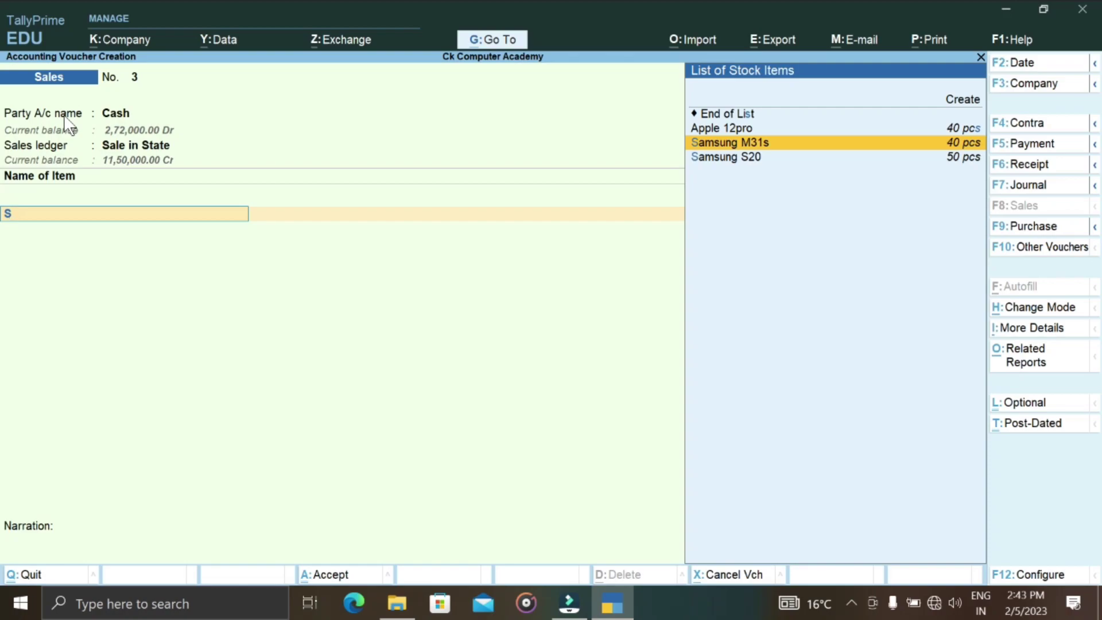
Step: Add Samsung M31s from Chilhiya: 10 pcs at 20,000.00, amounting to 2,00,000.00
{"action": "key", "text": "Return"}
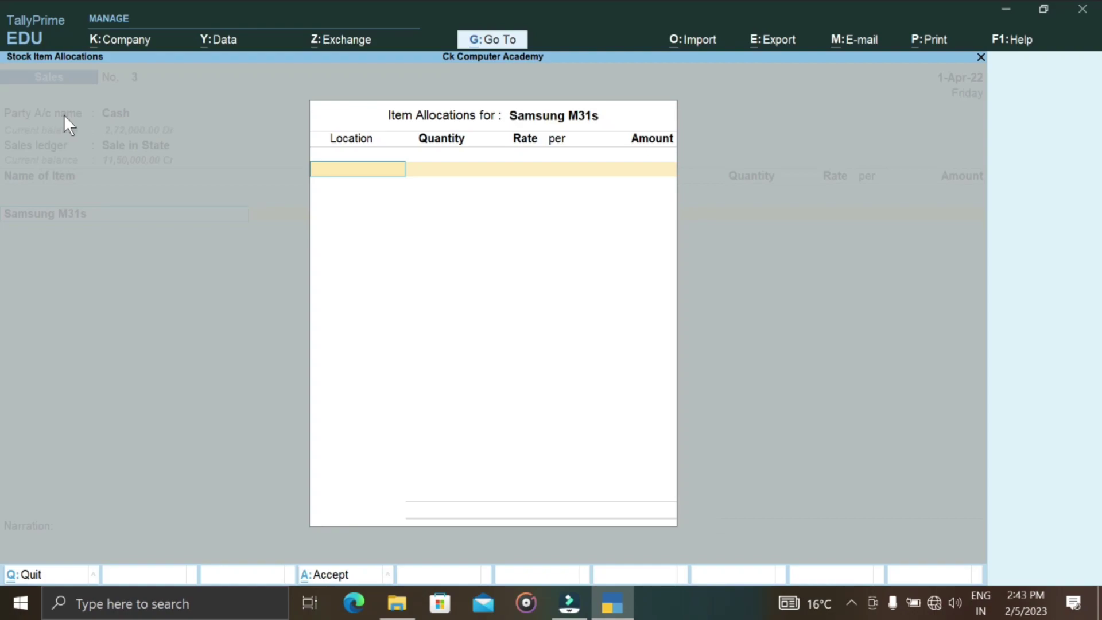
{"action": "type", "text": "C"}
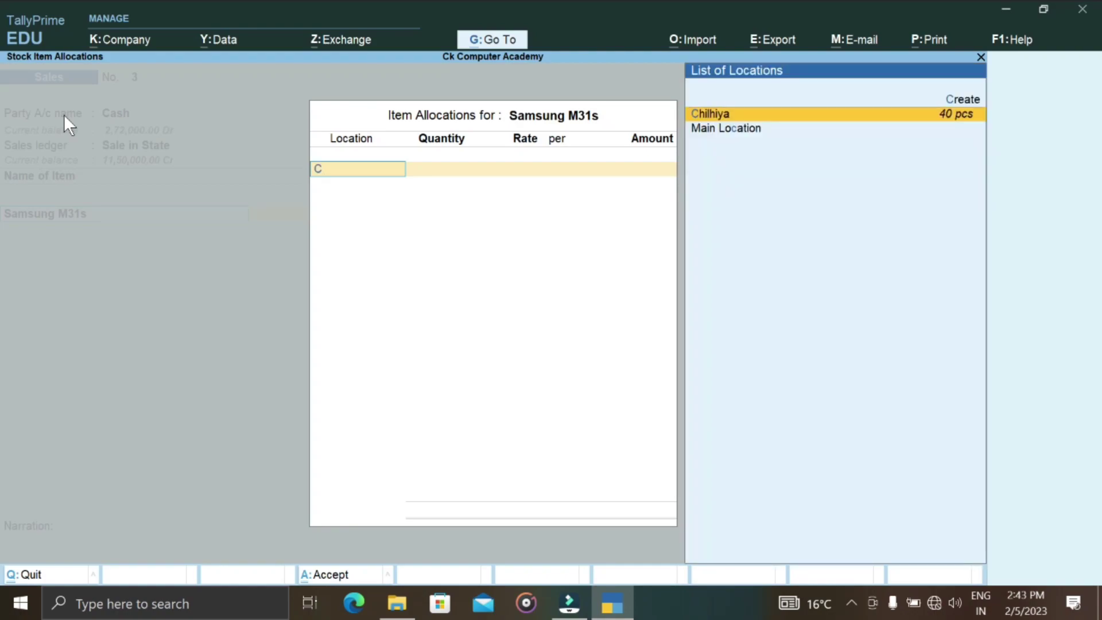
{"action": "key", "text": "Return"}
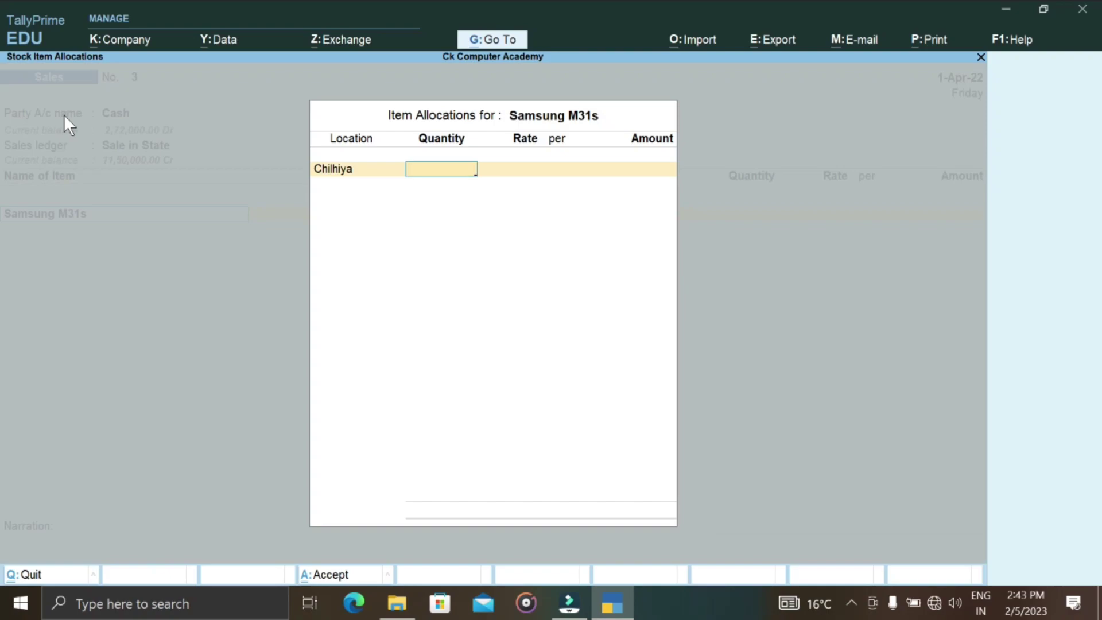
{"action": "type", "text": "10"}
{"action": "key", "text": "Return"}
{"action": "key", "text": "Return"}
{"action": "key", "text": "Return"}
{"action": "key", "text": "Return"}
{"action": "key", "text": "Return"}
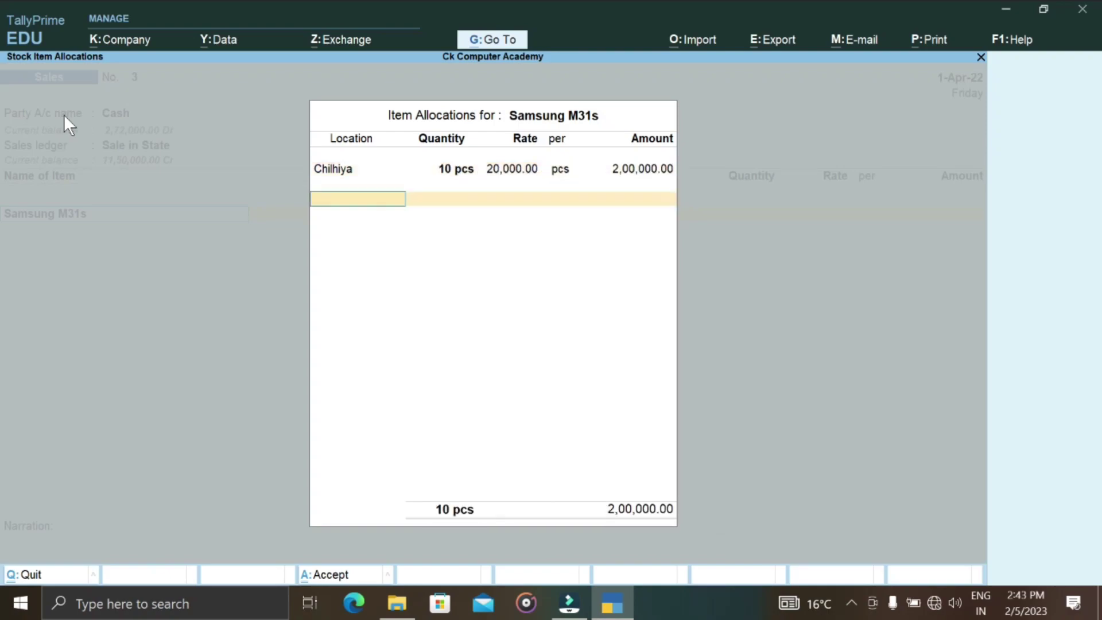
{"action": "key", "text": "Return"}
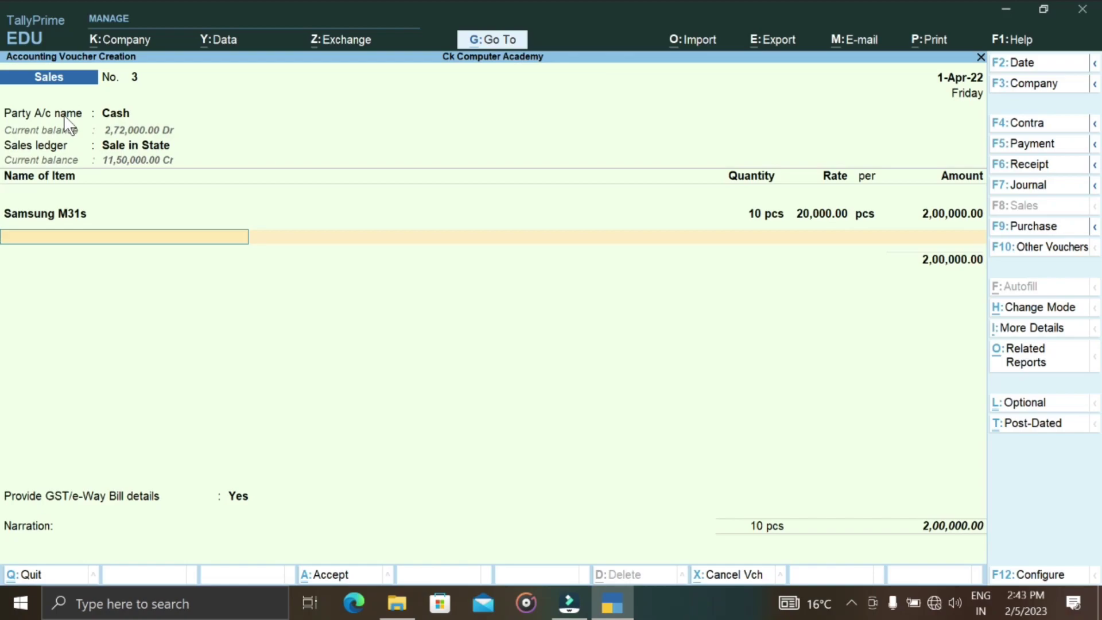
Step: Add Cgst and Sgst ledger lines at 14% each below the item
{"action": "key", "text": "Return"}
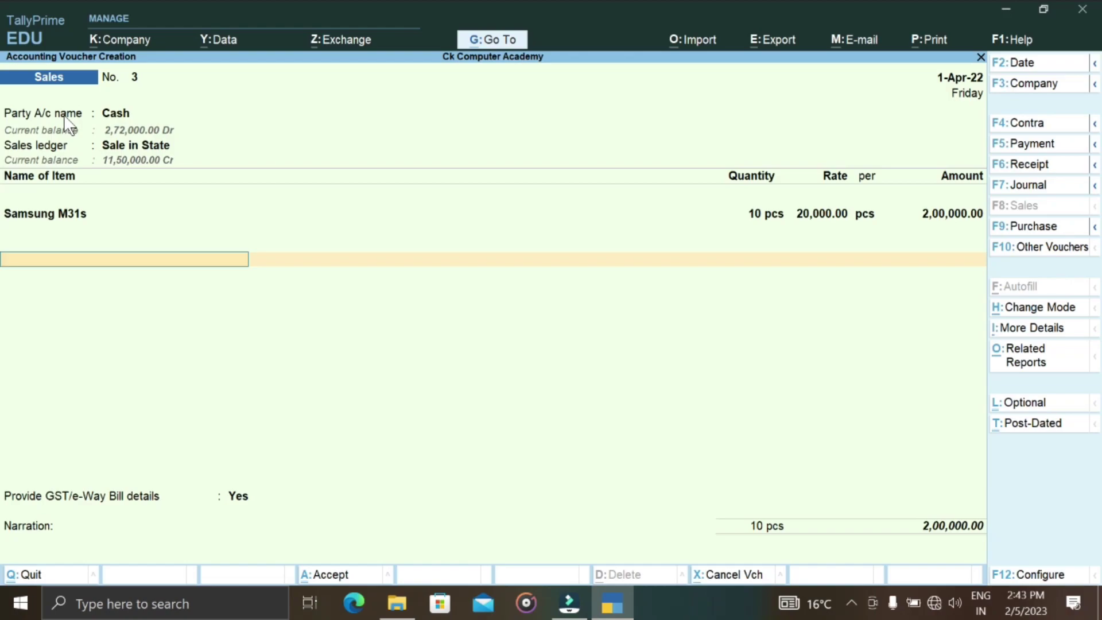
{"action": "type", "text": "C"}
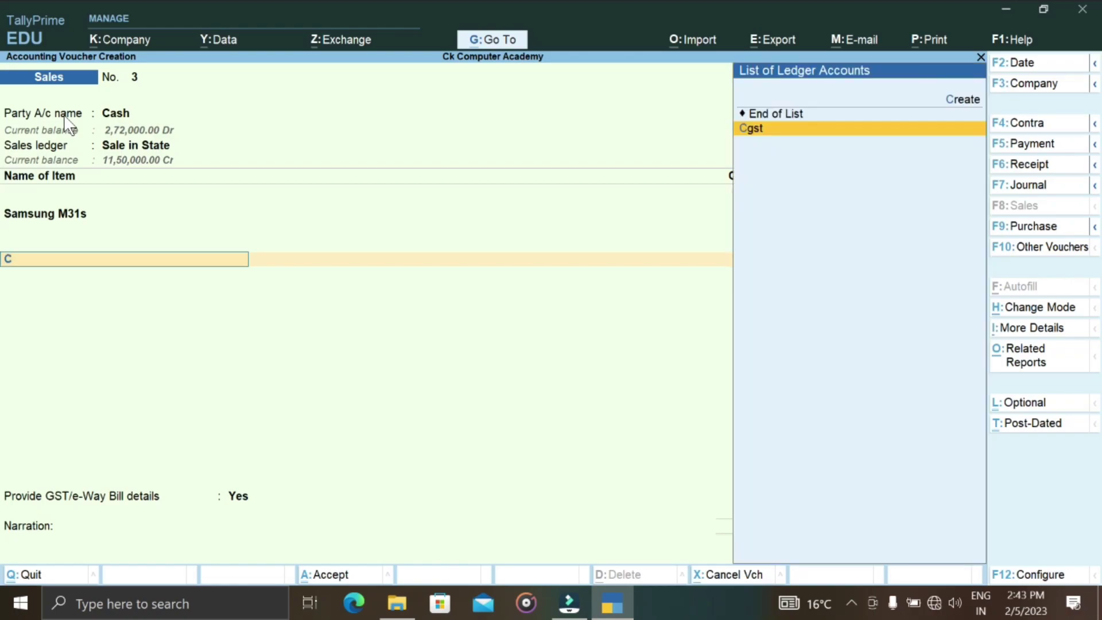
{"action": "key", "text": "Return"}
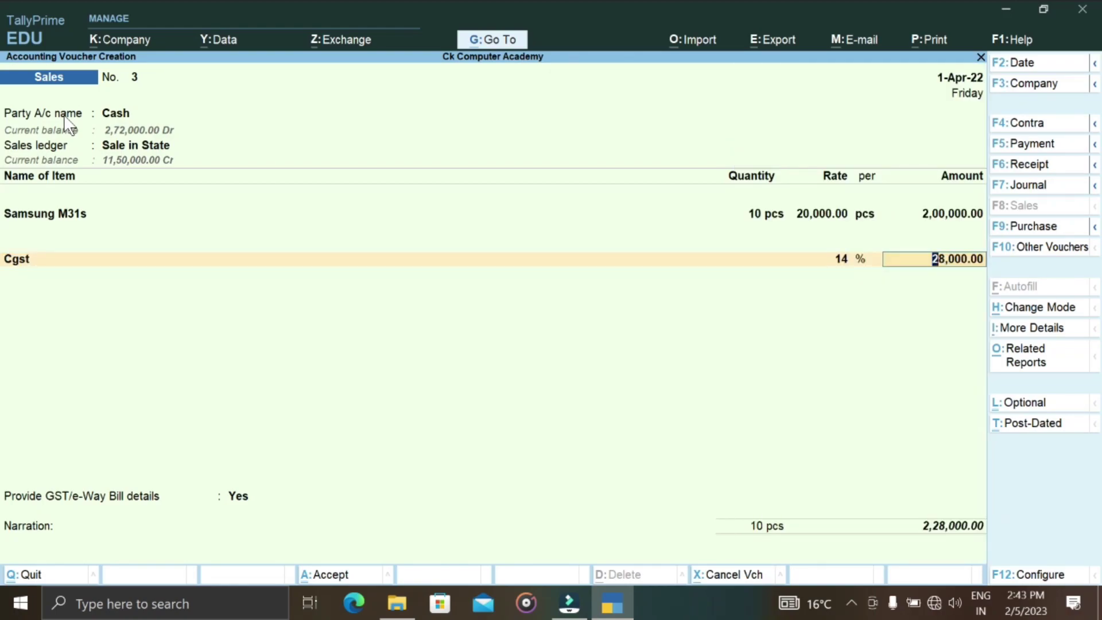
{"action": "key", "text": "Return"}
{"action": "type", "text": "Sgst"}
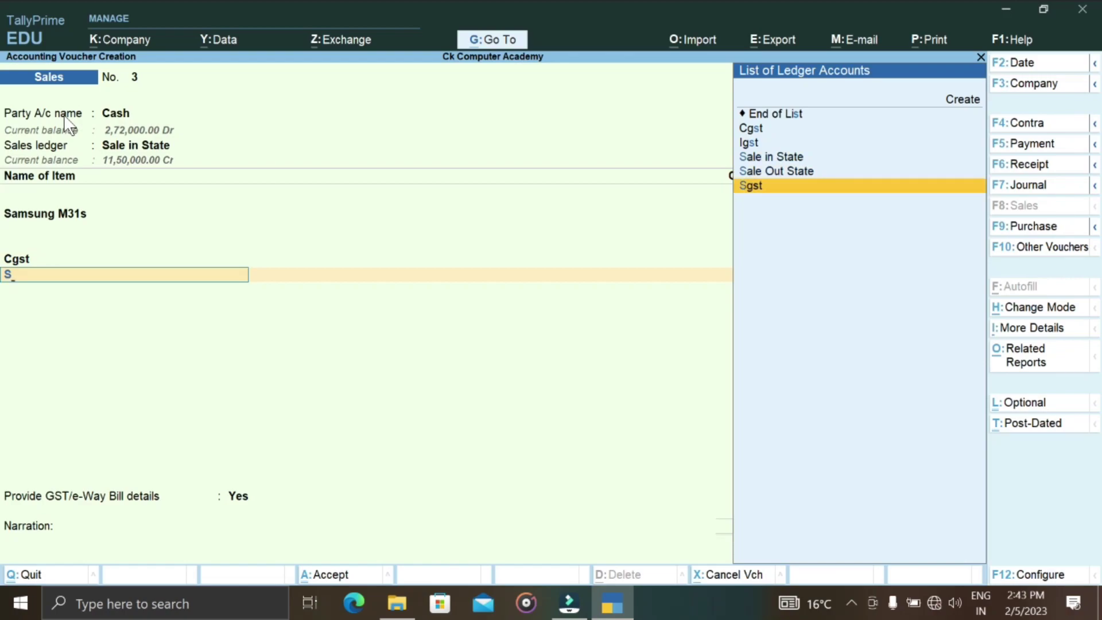
{"action": "key", "text": "Return"}
{"action": "key", "text": "Return"}
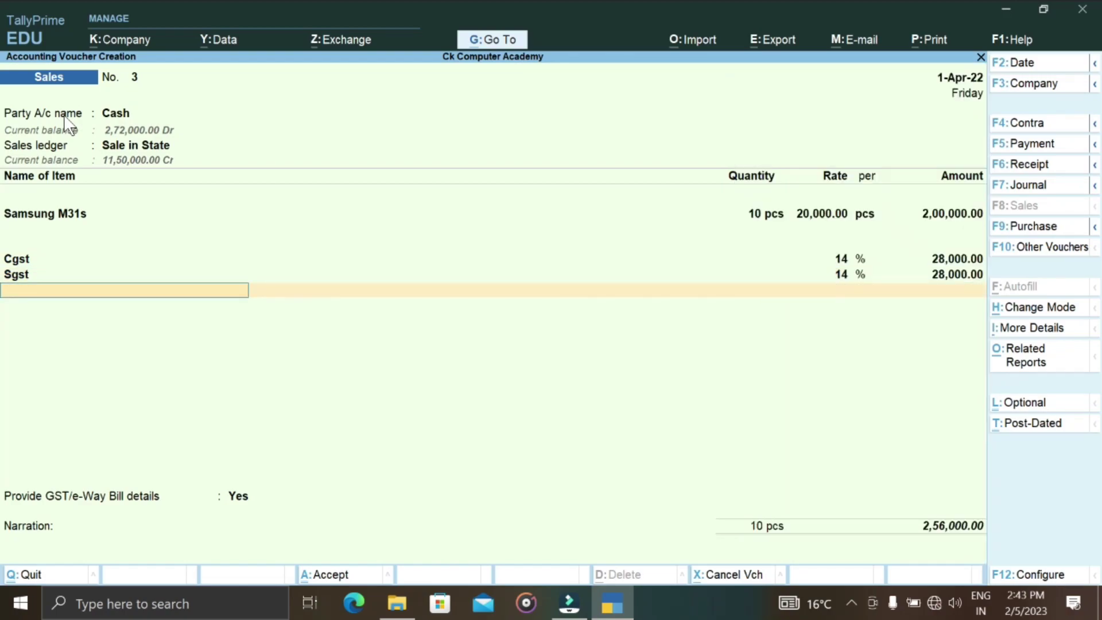
Step: Decline GST/e-Way Bill details, save the 2,56,000.00 voucher, and quit voucher entry
{"action": "key", "text": "Return"}
{"action": "key", "text": "Up"}
{"action": "key", "text": "Return"}
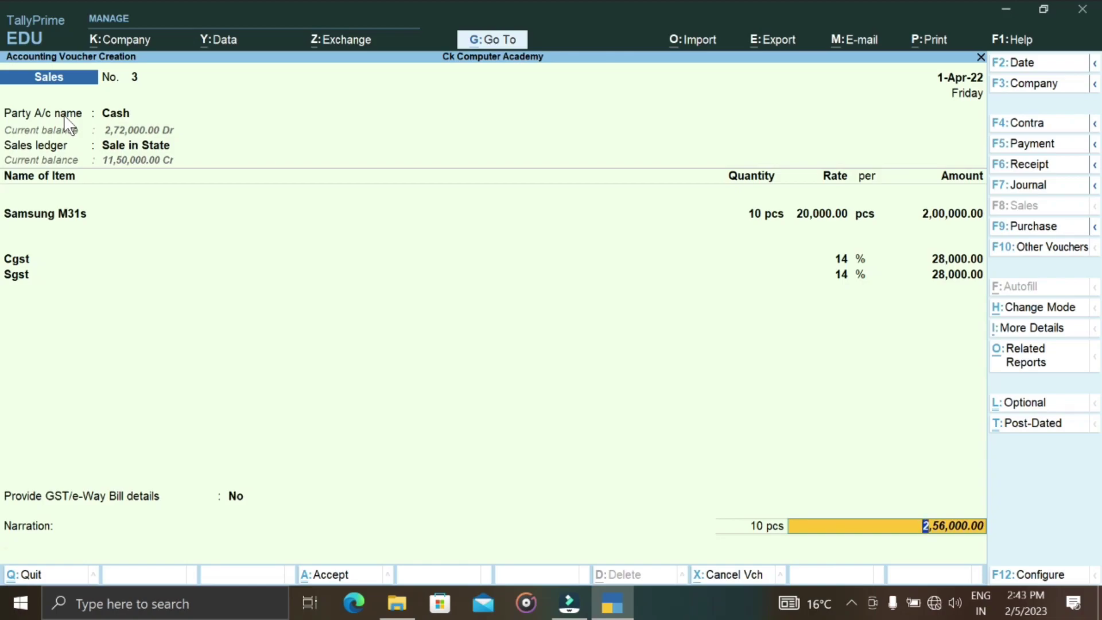
{"action": "key", "text": "Return"}
{"action": "key", "text": "Return"}
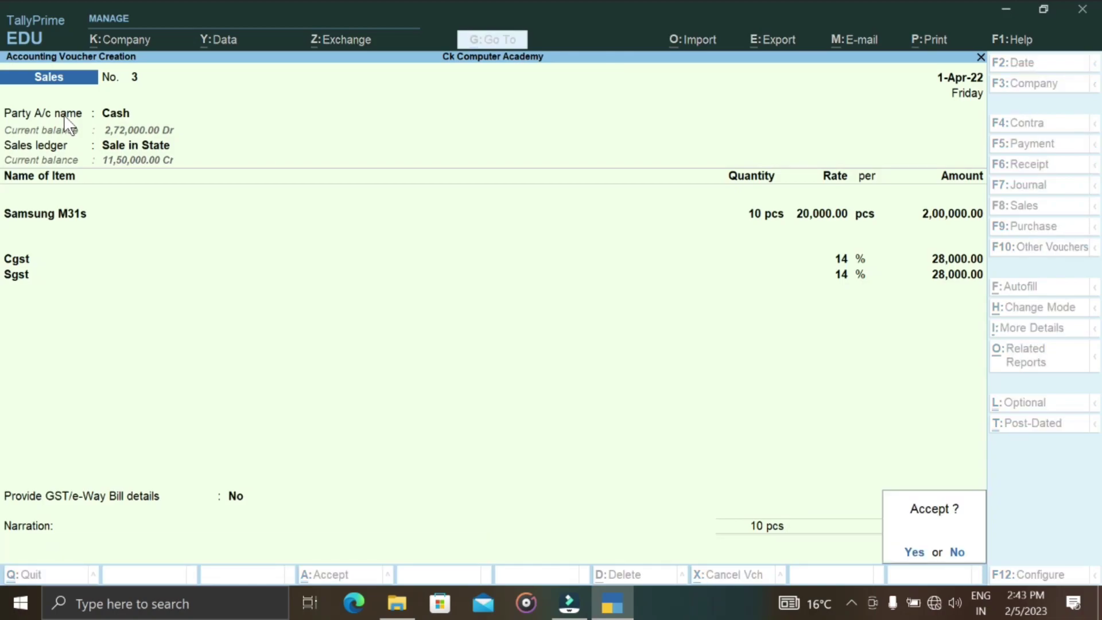
{"action": "key", "text": "Return"}
{"action": "key", "text": "Return"}
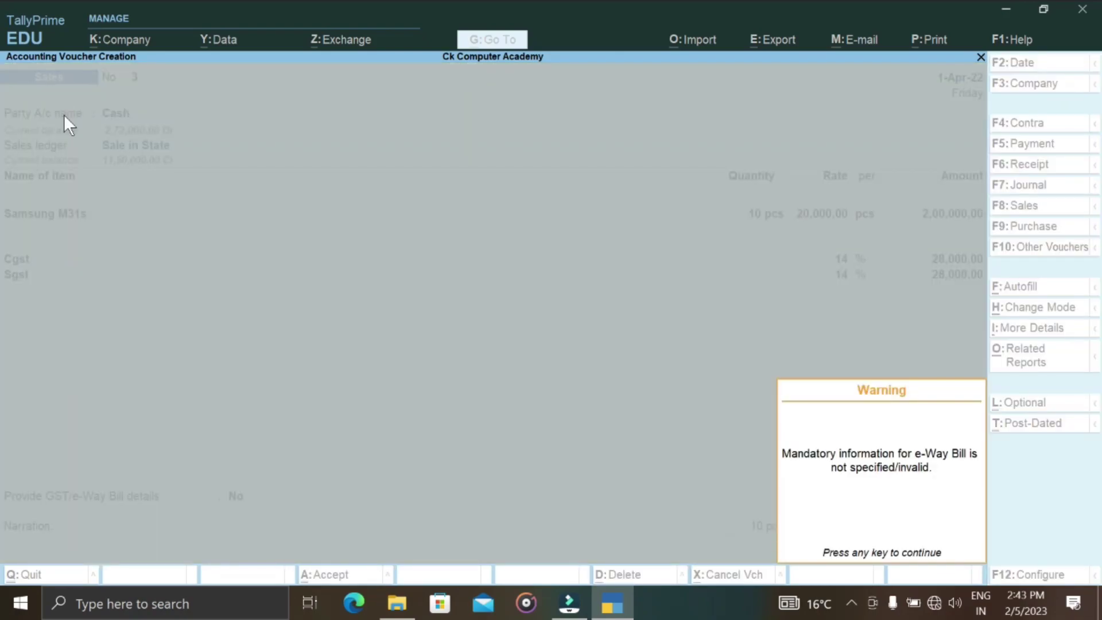
{"action": "key", "text": "Return"}
{"action": "key", "text": "Escape"}
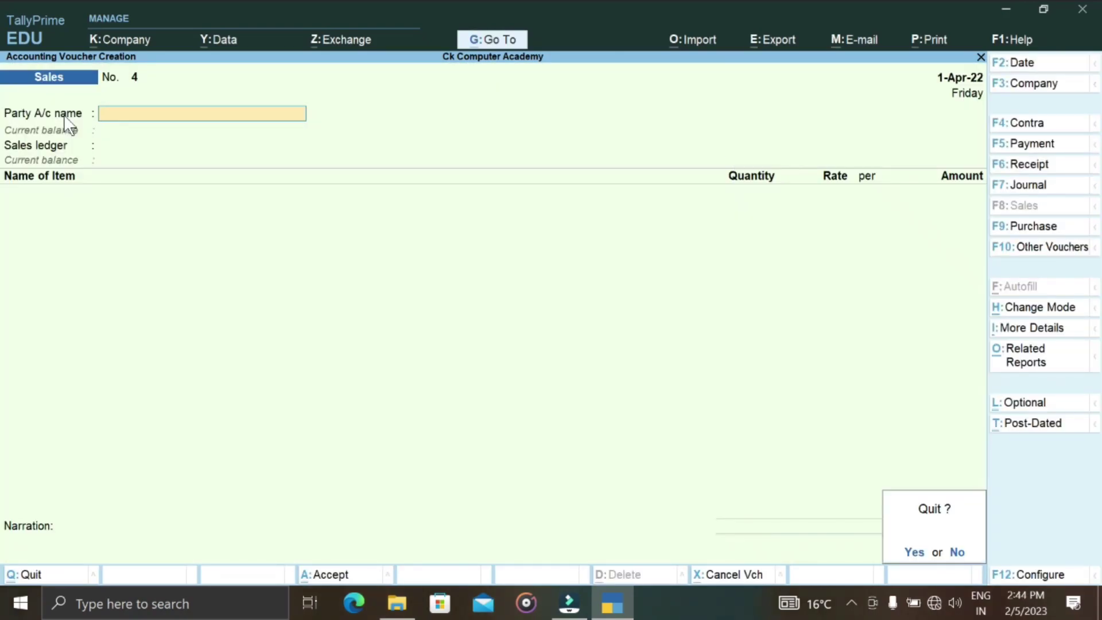
{"action": "key", "text": "Escape"}
{"action": "key", "text": "Escape"}
Step: Drill into Stock Summary > Mobile > Samsung to confirm 30 pcs of Samsung M31s
{"action": "key", "text": "n"}
{"action": "key", "text": "Down"}
{"action": "key", "text": "Down"}
{"action": "key", "text": "Down"}
{"action": "key", "text": "Down"}
{"action": "key", "text": "Down"}
{"action": "key", "text": "Down"}
{"action": "key", "text": "Down"}
{"action": "key", "text": "Down"}
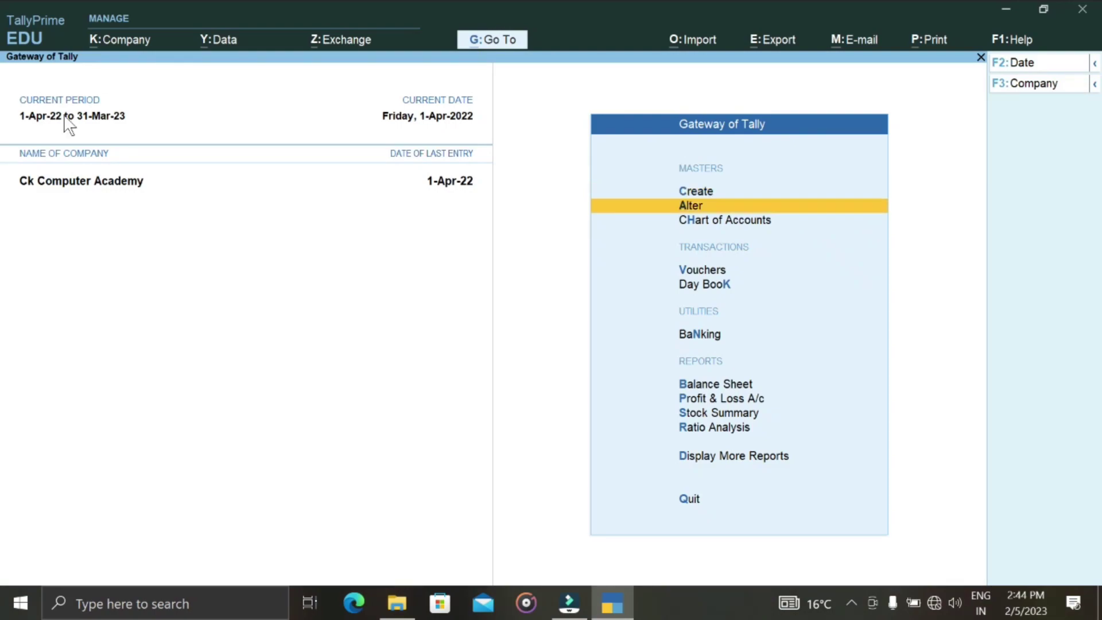
{"action": "key", "text": "Return"}
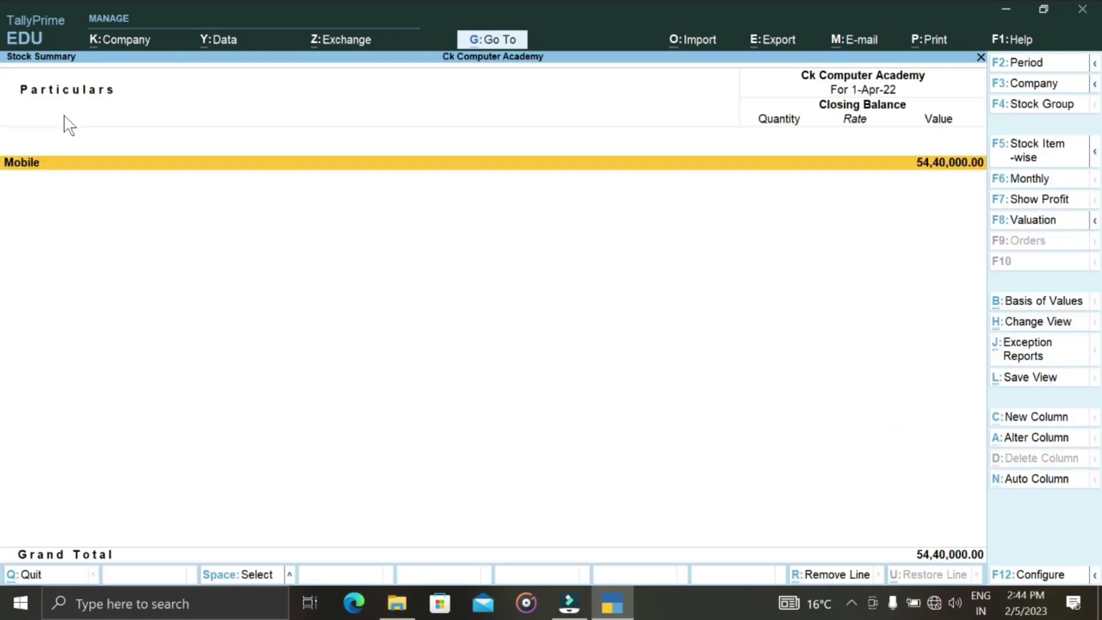
{"action": "key", "text": "Return"}
{"action": "key", "text": "Down"}
{"action": "key", "text": "Return"}
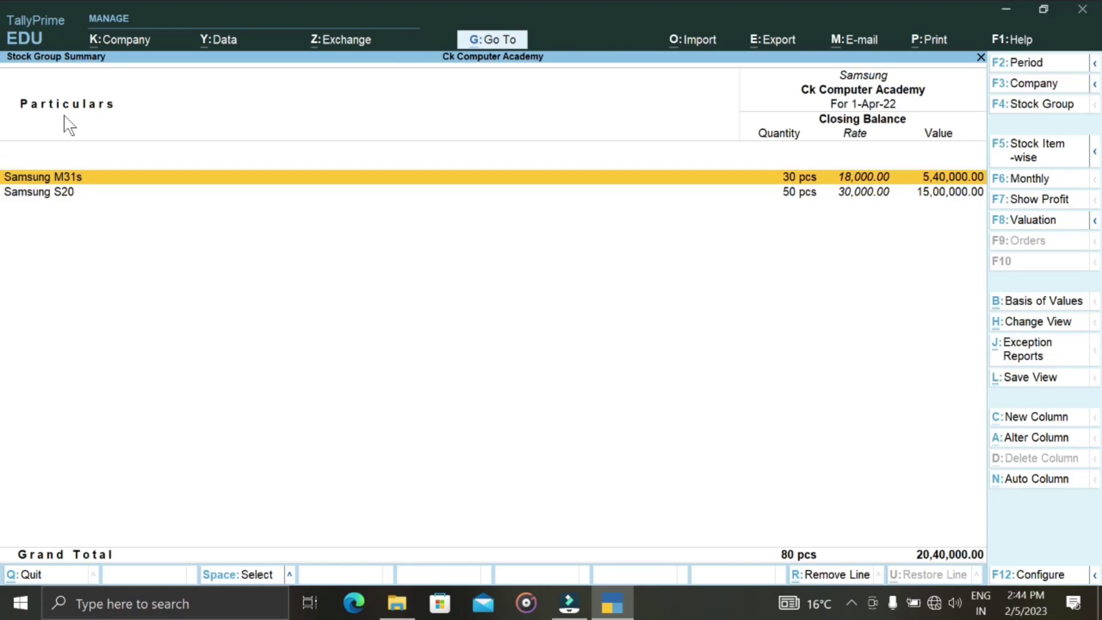
{"action": "key", "text": "Escape"}
{"action": "key", "text": "Escape"}
{"action": "key", "text": "Escape"}
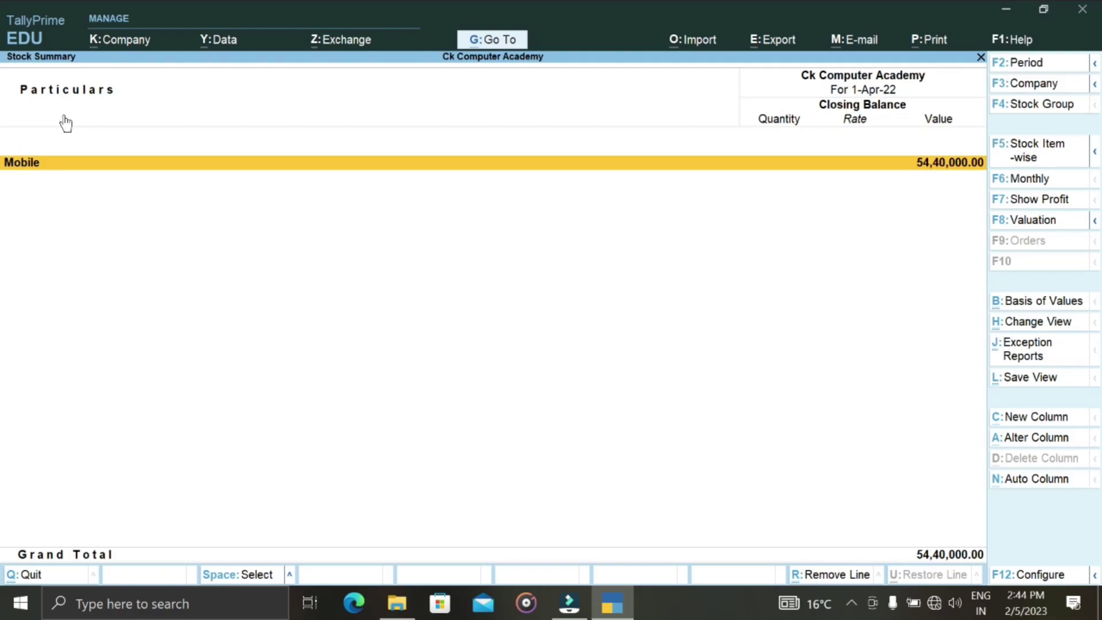
{"action": "key", "text": "Down"}
{"action": "key", "text": "Return"}
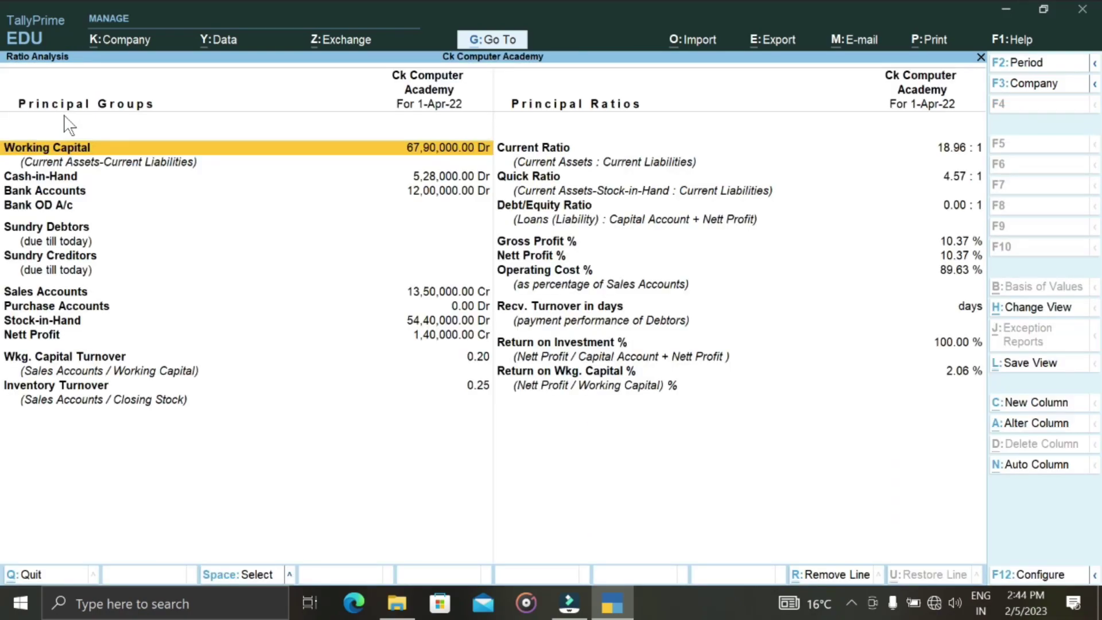
Step: Review Cash-in-Hand in Ratio Analysis, then close it and return to Vouchers on Gateway
{"action": "key", "text": "Down"}
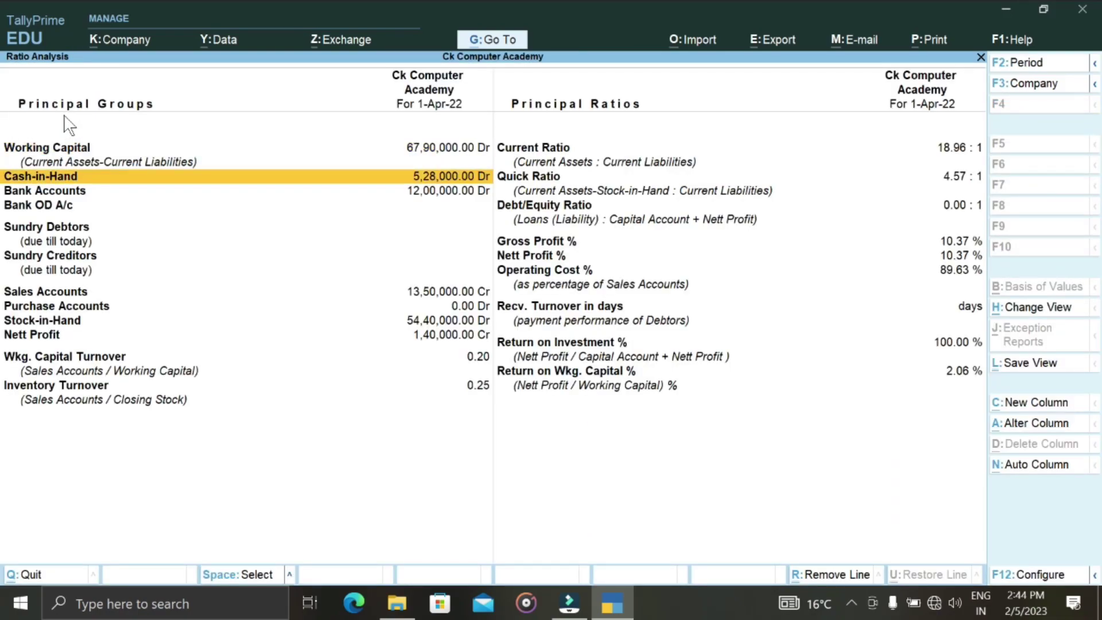
{"action": "key", "text": "Escape"}
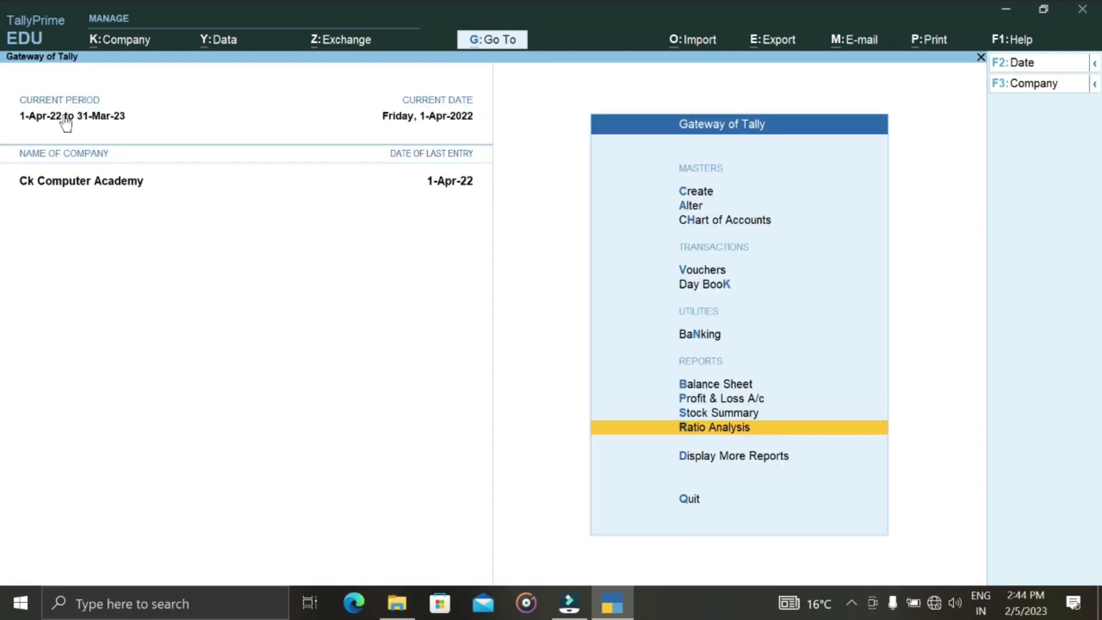
{"action": "key", "text": "Up"}
{"action": "key", "text": "Up"}
{"action": "key", "text": "Up"}
{"action": "key", "text": "Up"}
{"action": "key", "text": "Up"}
{"action": "key", "text": "Up"}
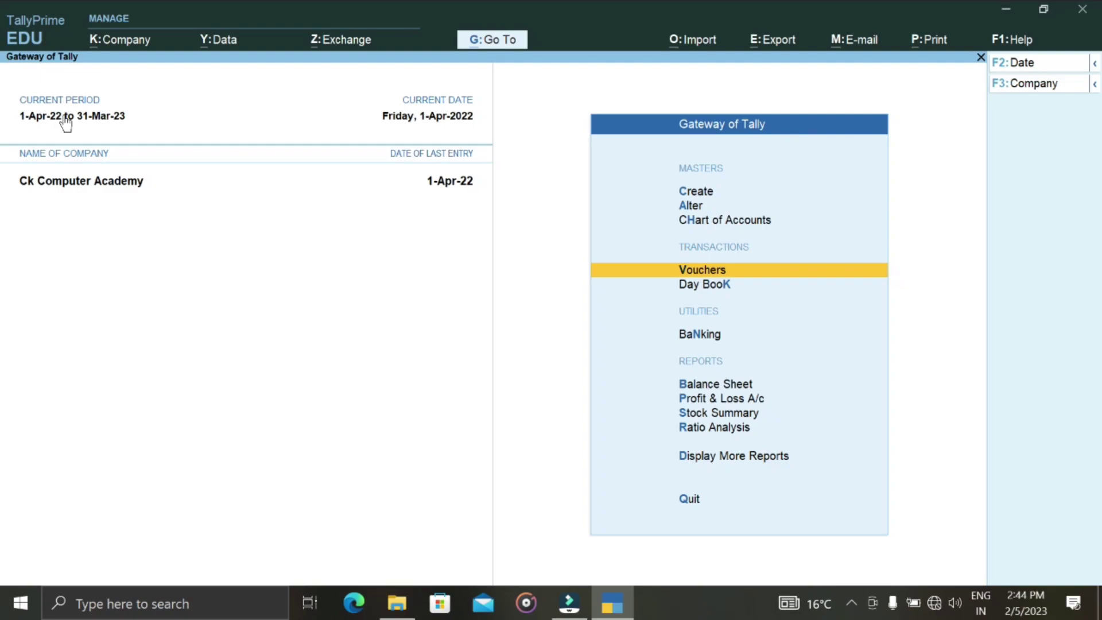
Step: Open voucher entry and switch to a Credit Note, No. 1, via Other Vouchers
{"action": "key", "text": "Return"}
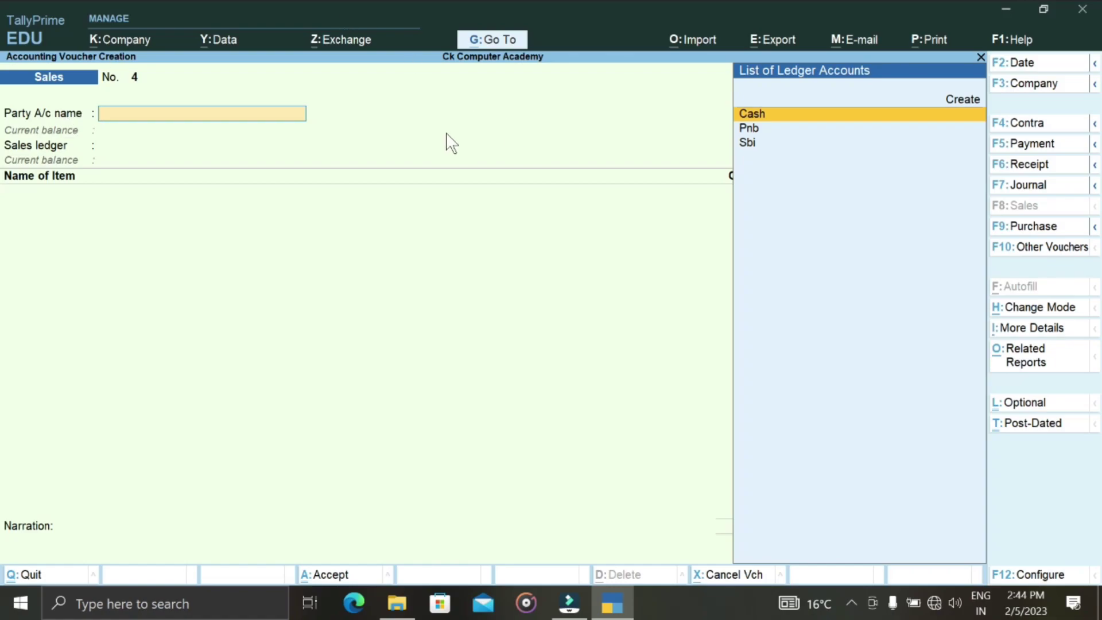
{"action": "left_click", "coordinate": [1031, 251]}
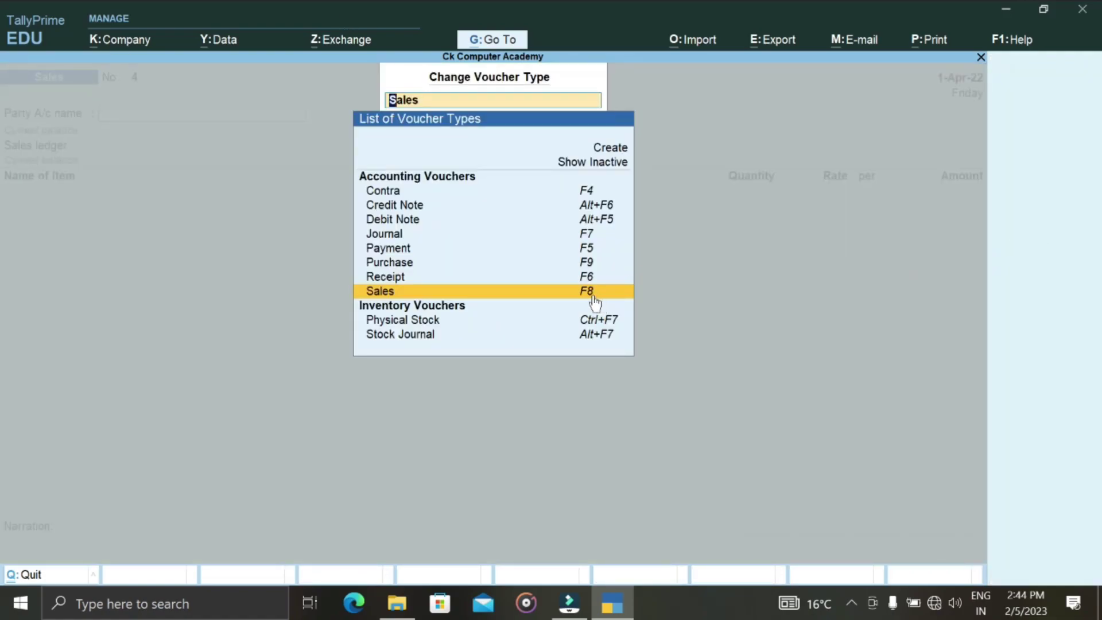
{"action": "left_click", "coordinate": [372, 213]}
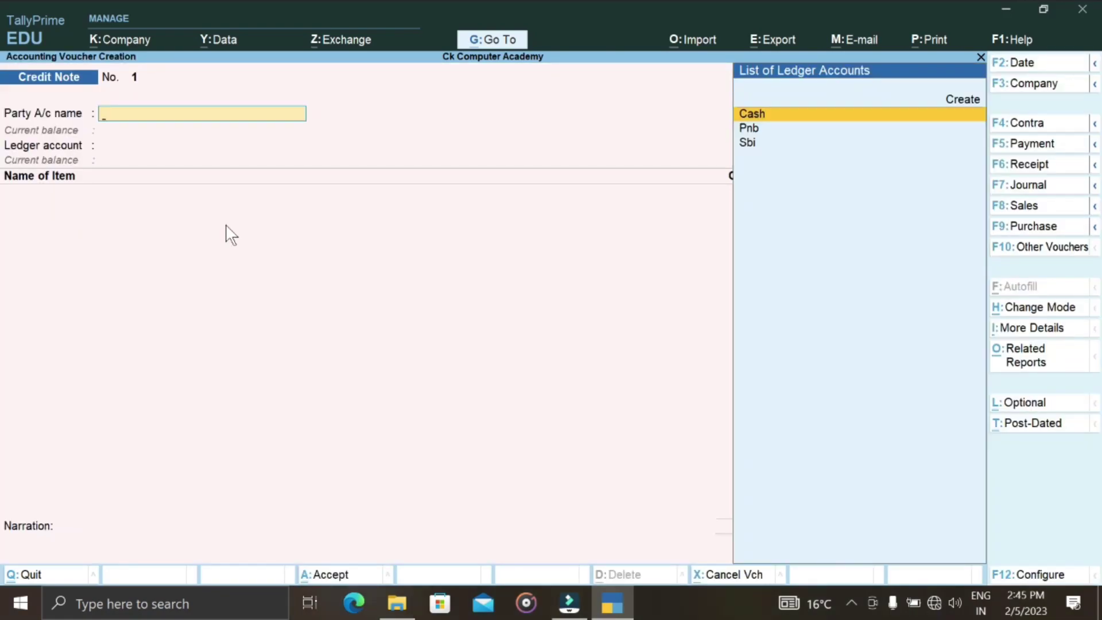
{"action": "key", "text": "alt"}
Step: Accept Cash as party, skip receipt details, and enter the buyer's name as Bill to
{"action": "key", "text": "Return"}
{"action": "key", "text": "Return"}
{"action": "key", "text": "Return"}
{"action": "key", "text": "Return"}
{"action": "key", "text": "Return"}
{"action": "key", "text": "Return"}
{"action": "key", "text": "Return"}
{"action": "key", "text": "Return"}
{"action": "key", "text": "Return"}
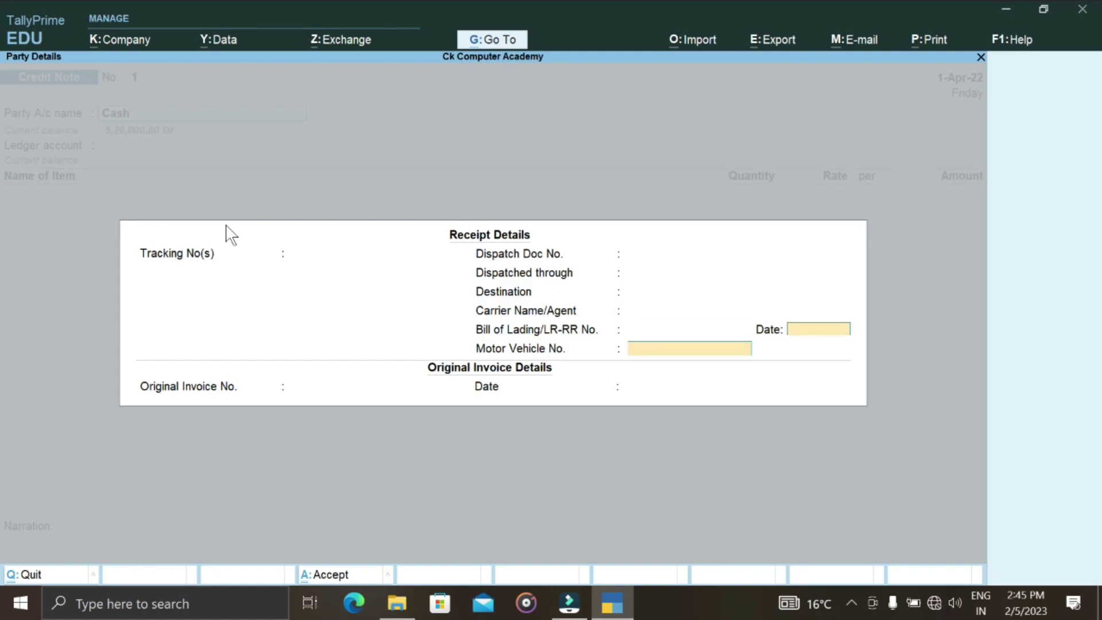
{"action": "key", "text": "Return"}
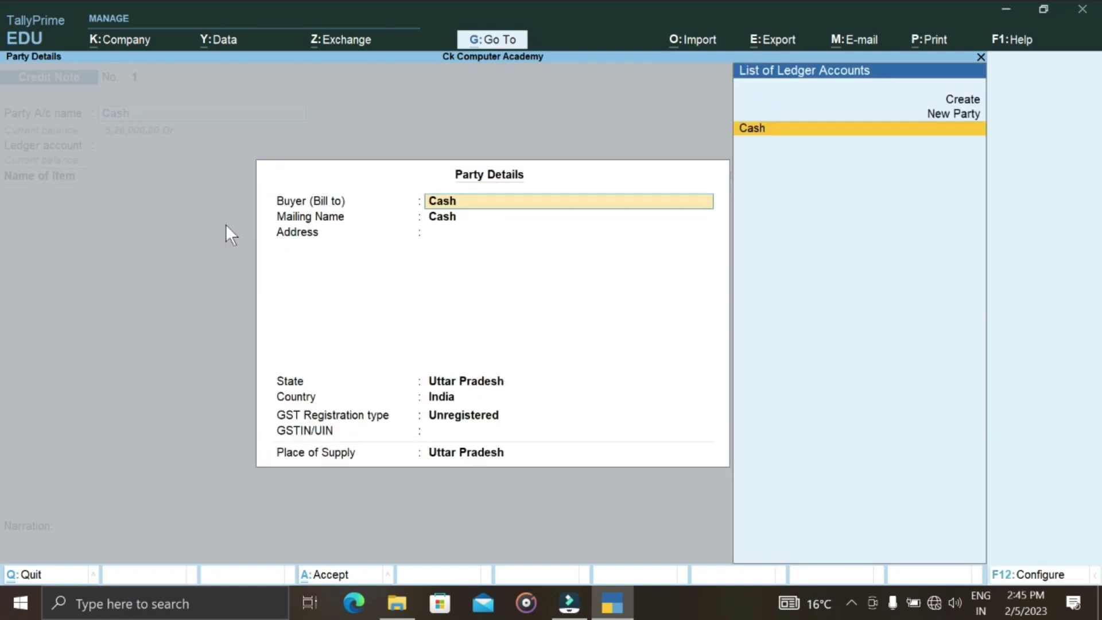
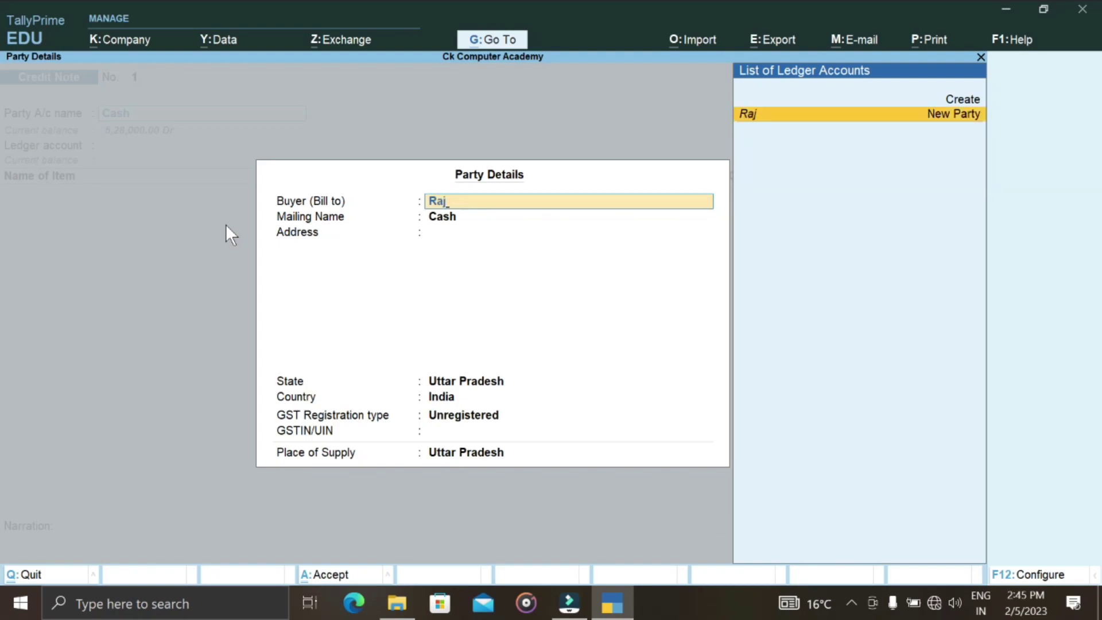
{"action": "key", "text": "Return"}
{"action": "key", "text": "Return"}
{"action": "key", "text": "Return"}
{"action": "key", "text": "Return"}
{"action": "key", "text": "Return"}
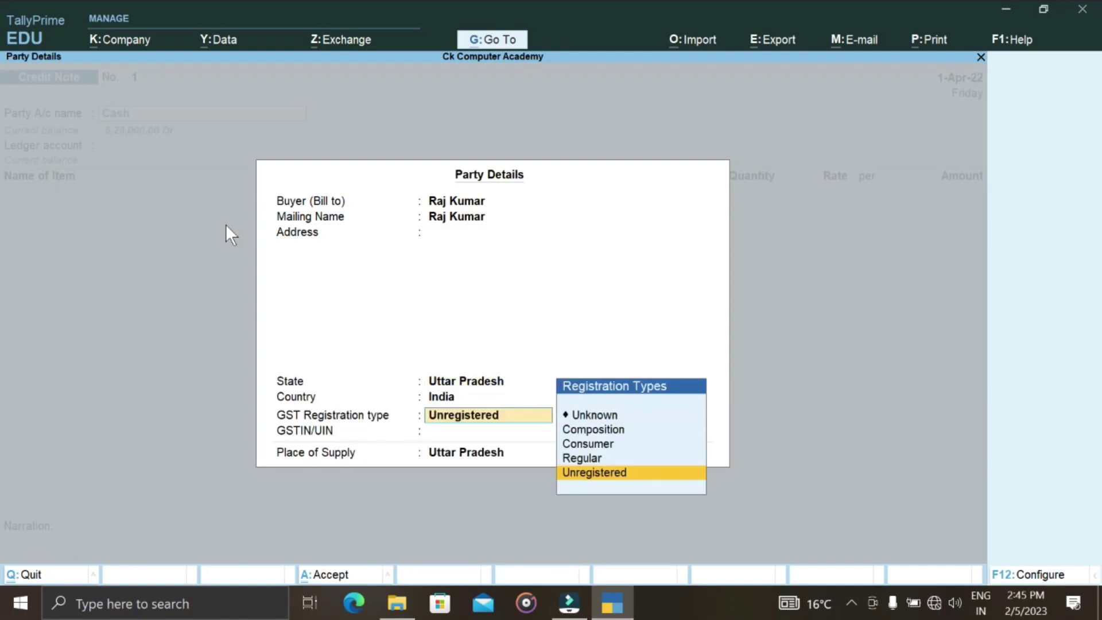
{"action": "key", "text": "Return"}
{"action": "key", "text": "Return"}
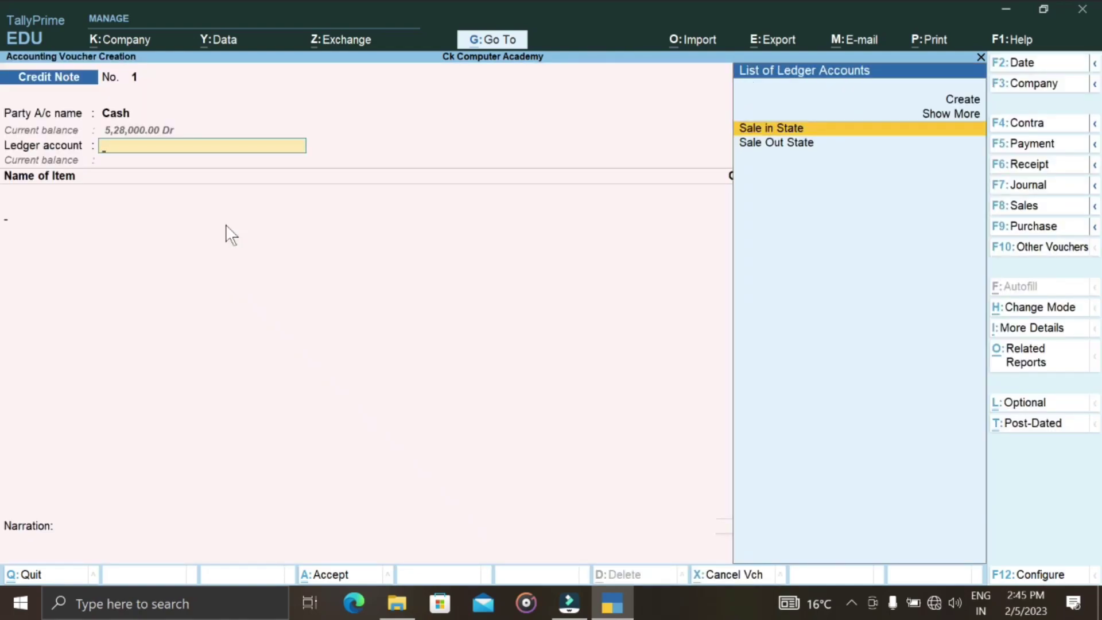
Step: Use Sale in State and add 5 pcs Samsung M31s from Chilhiya at 20,000
{"action": "key", "text": "Return"}
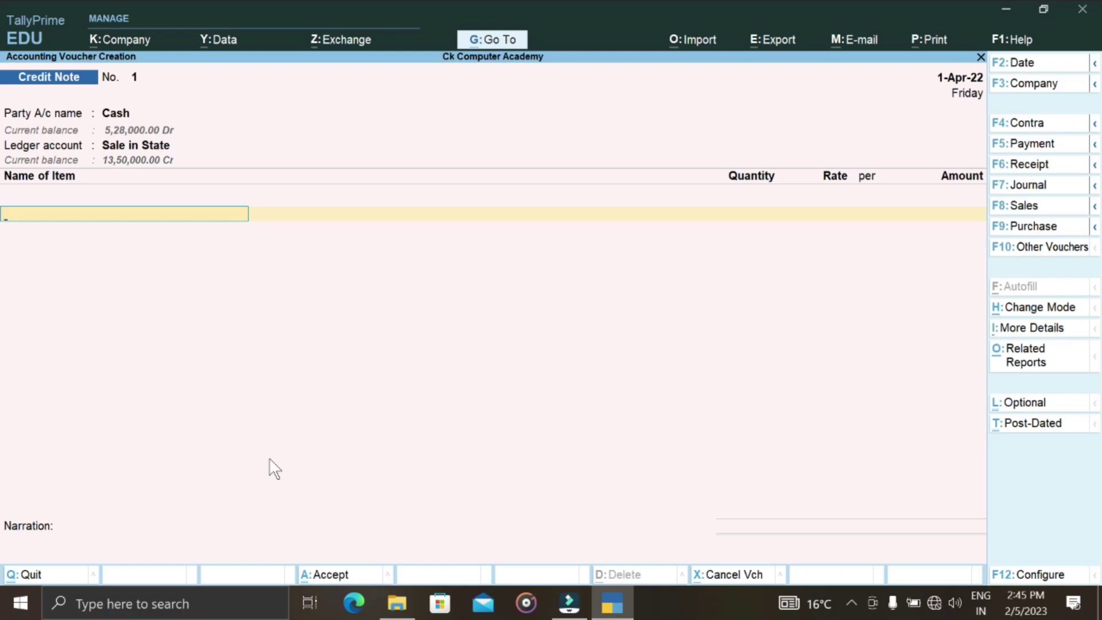
{"action": "type", "text": "S"}
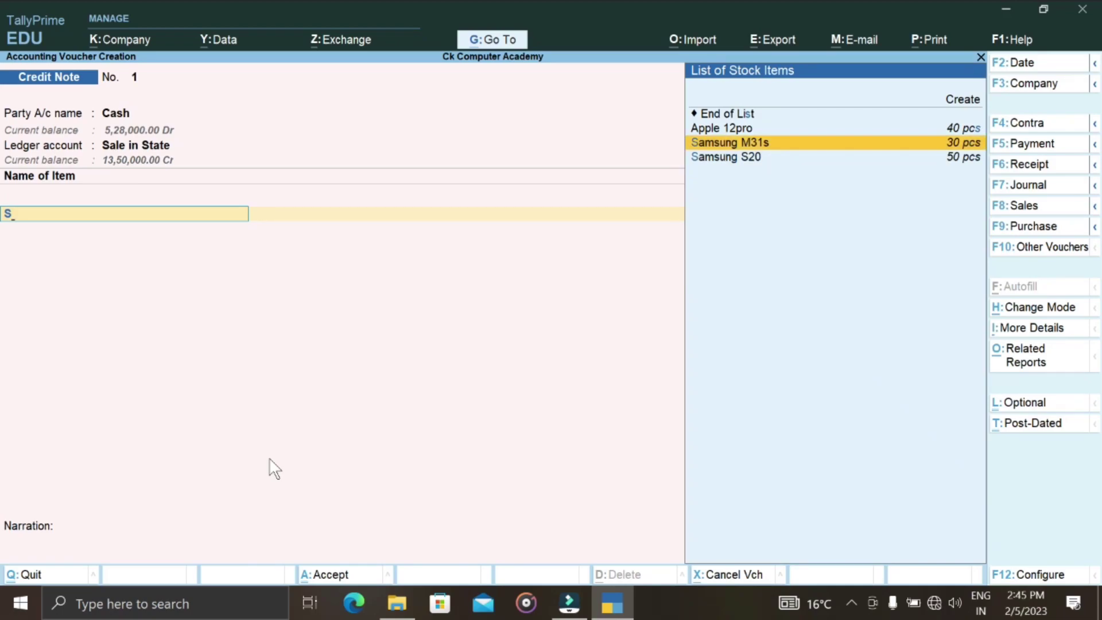
{"action": "key", "text": "Return"}
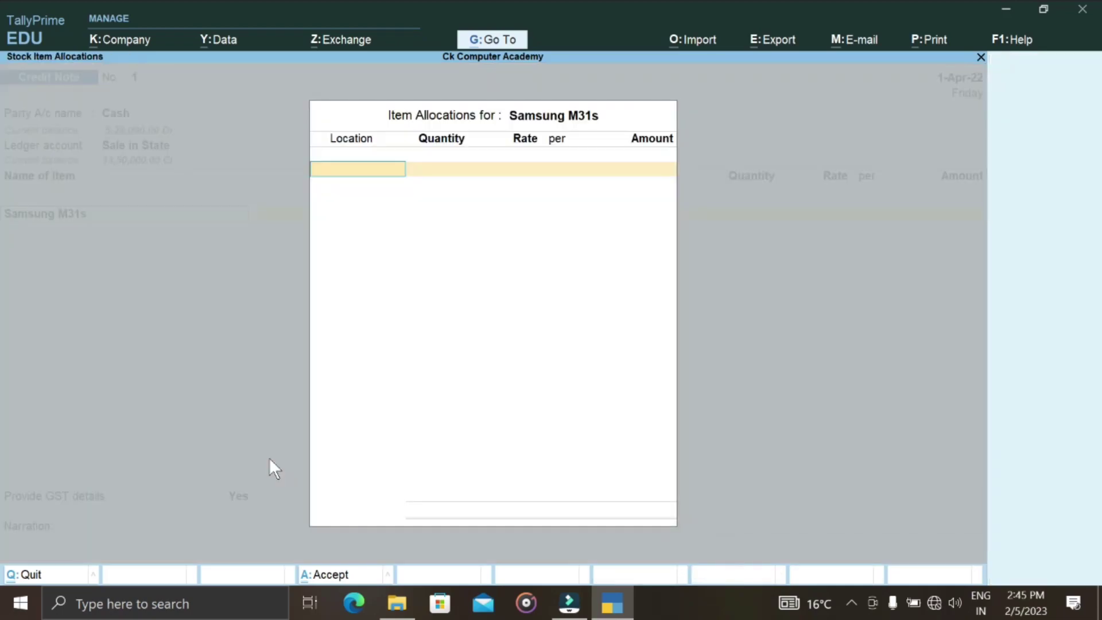
{"action": "type", "text": "C"}
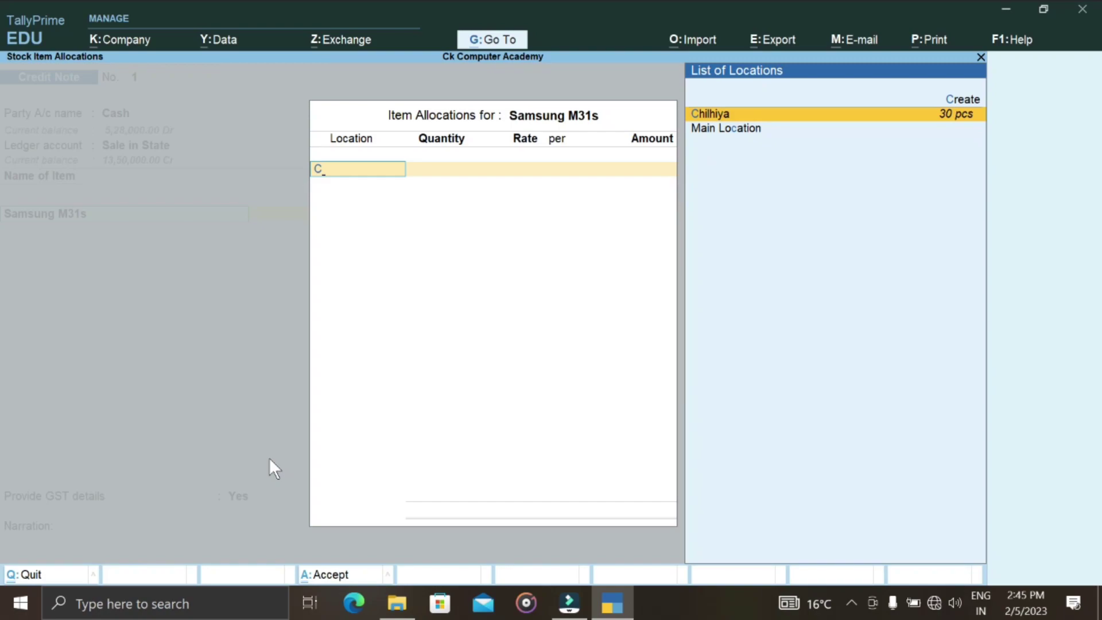
{"action": "key", "text": "Return"}
{"action": "type", "text": "5"}
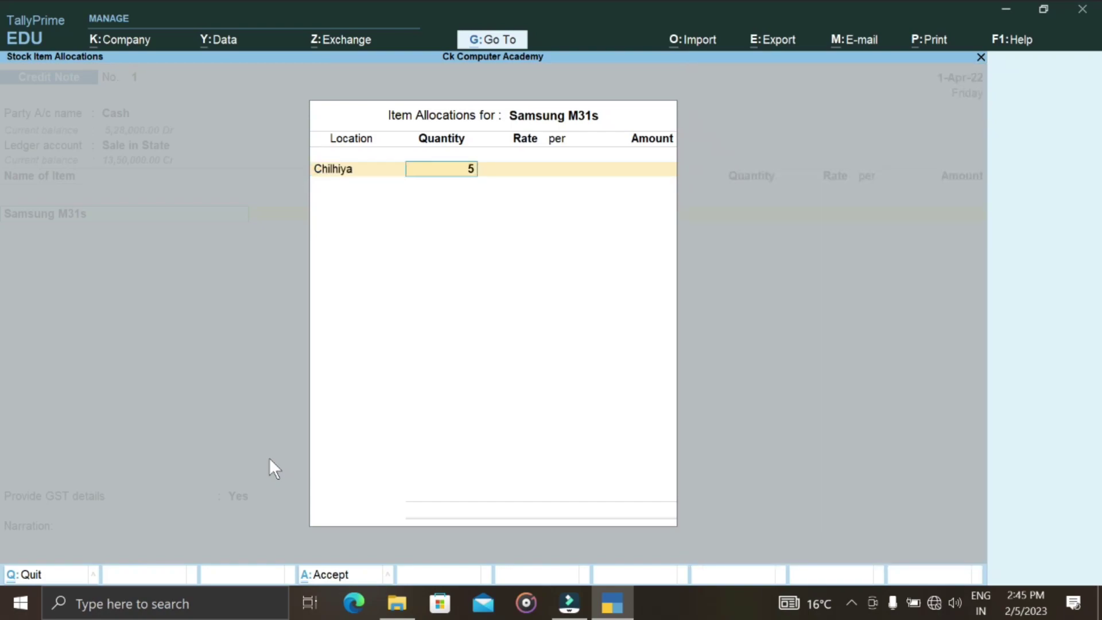
{"action": "key", "text": "Return"}
{"action": "key", "text": "Return"}
{"action": "key", "text": "Return"}
{"action": "key", "text": "Return"}
{"action": "key", "text": "Return"}
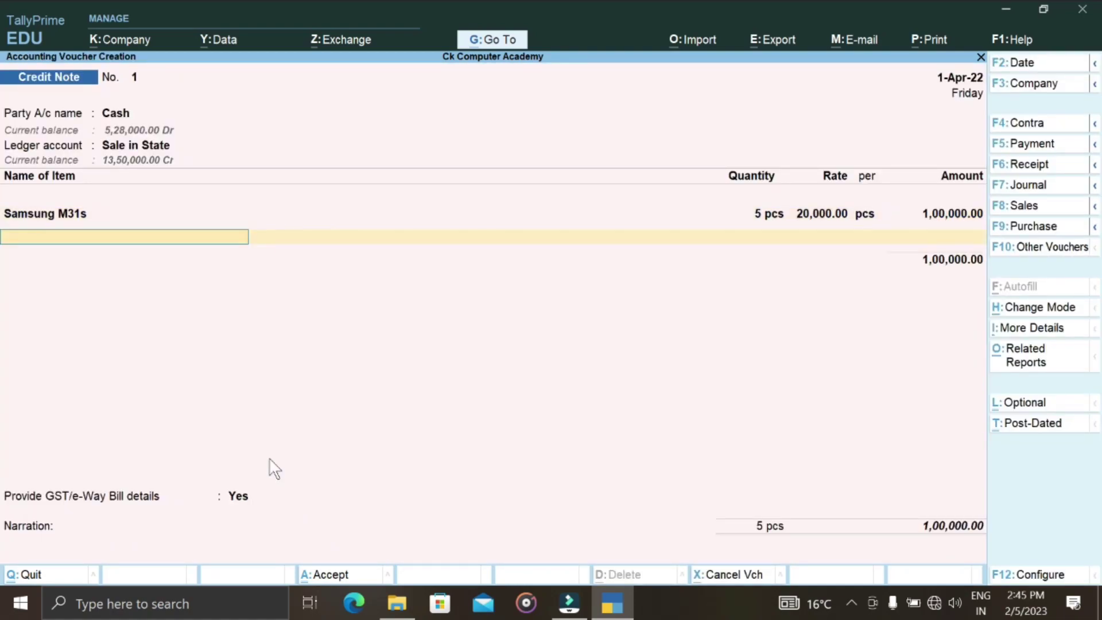
{"action": "key", "text": "Return"}
Step: Add the Cgst and Sgst ledgers at 14% each
{"action": "type", "text": "cgst"}
{"action": "key", "text": "Return"}
{"action": "key", "text": "Return"}
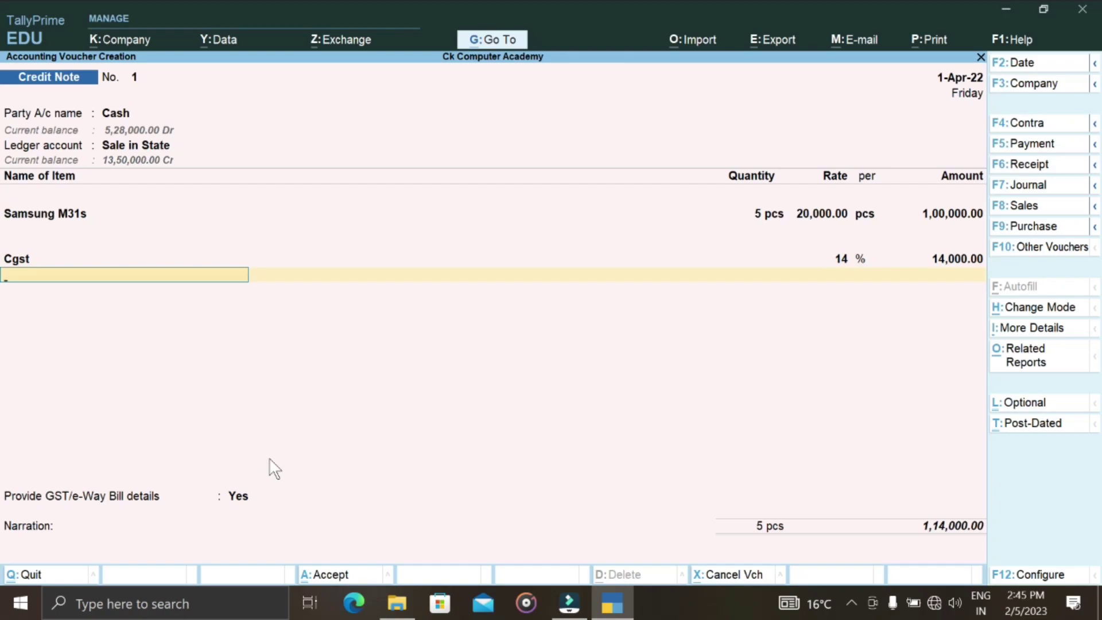
{"action": "type", "text": "S"}
{"action": "key", "text": "Return"}
{"action": "key", "text": "Return"}
{"action": "key", "text": "Return"}
{"action": "key", "text": "Up"}
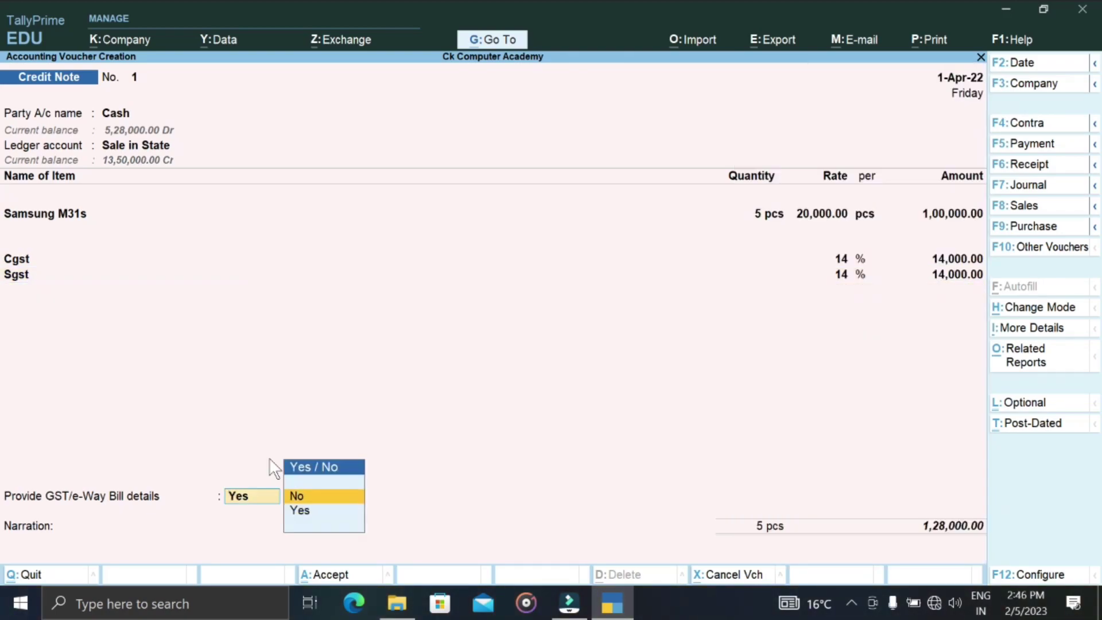
Step: Skip GST details, save the 1,28,000.00 credit note, and quit voucher entry
{"action": "key", "text": "Return"}
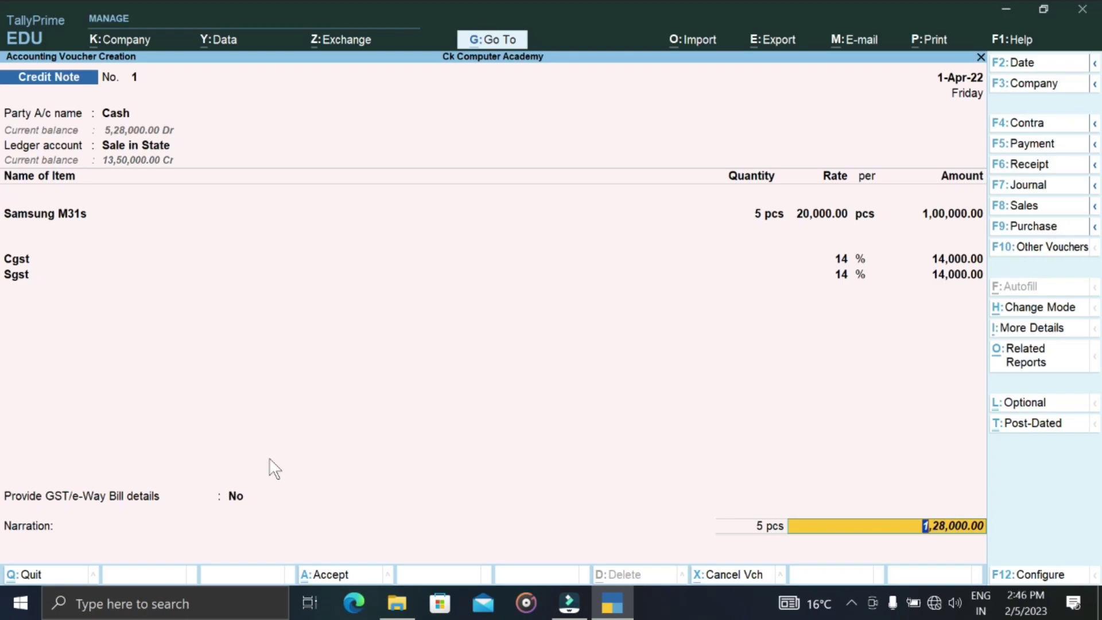
{"action": "key", "text": "Return"}
{"action": "key", "text": "Return"}
{"action": "key", "text": "Return"}
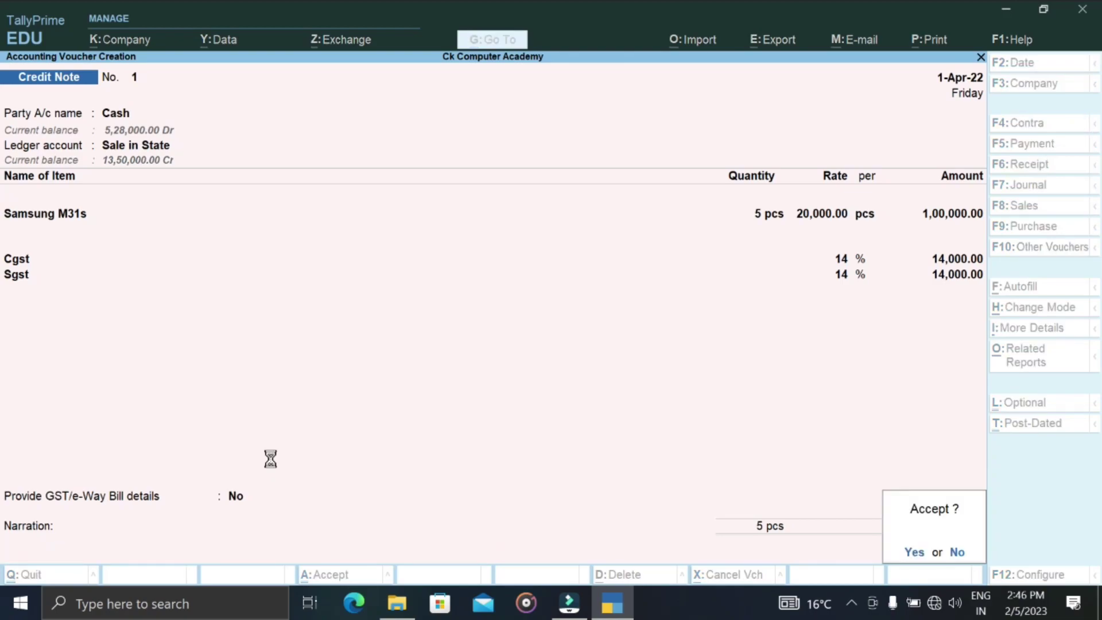
{"action": "key", "text": "Escape"}
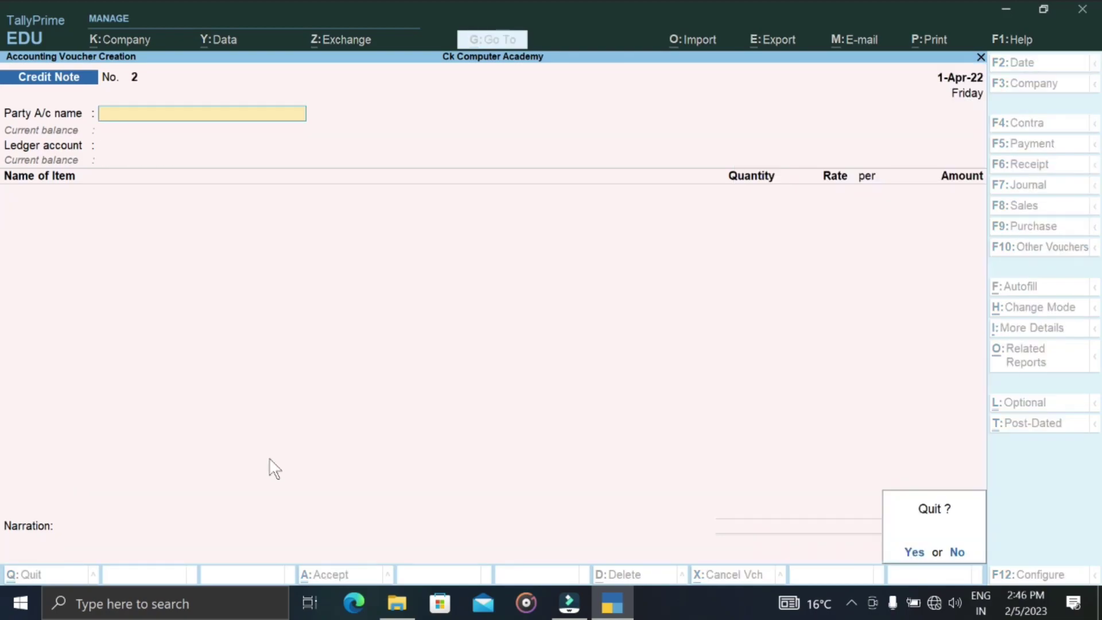
{"action": "key", "text": "Return"}
{"action": "key", "text": "Down"}
{"action": "key", "text": "Down"}
{"action": "key", "text": "Down"}
{"action": "key", "text": "Down"}
{"action": "key", "text": "Down"}
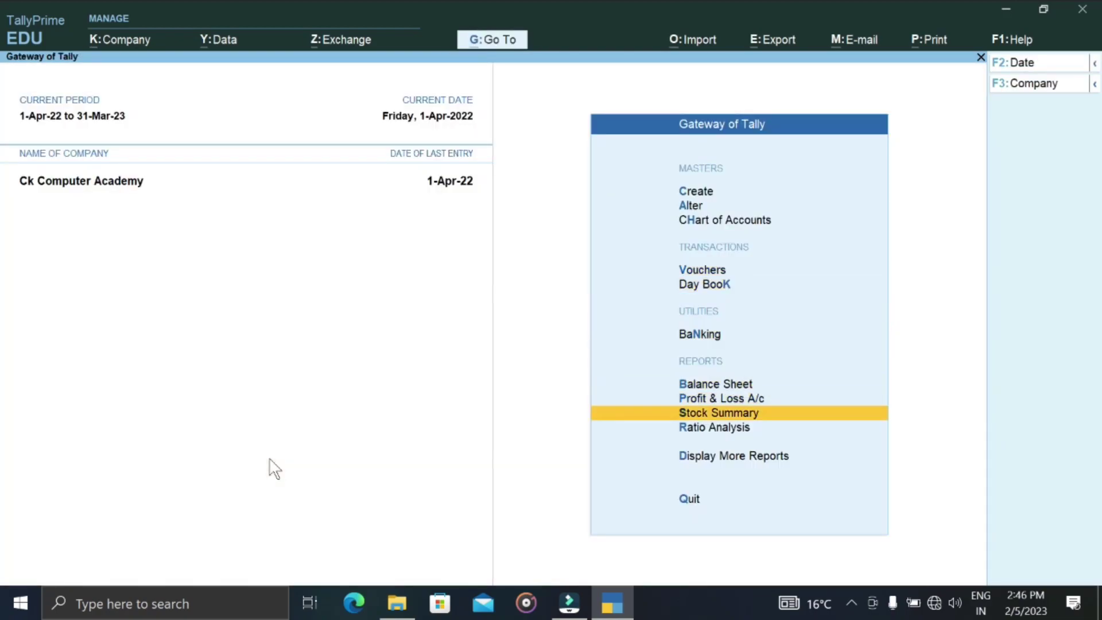
{"action": "key", "text": "Return"}
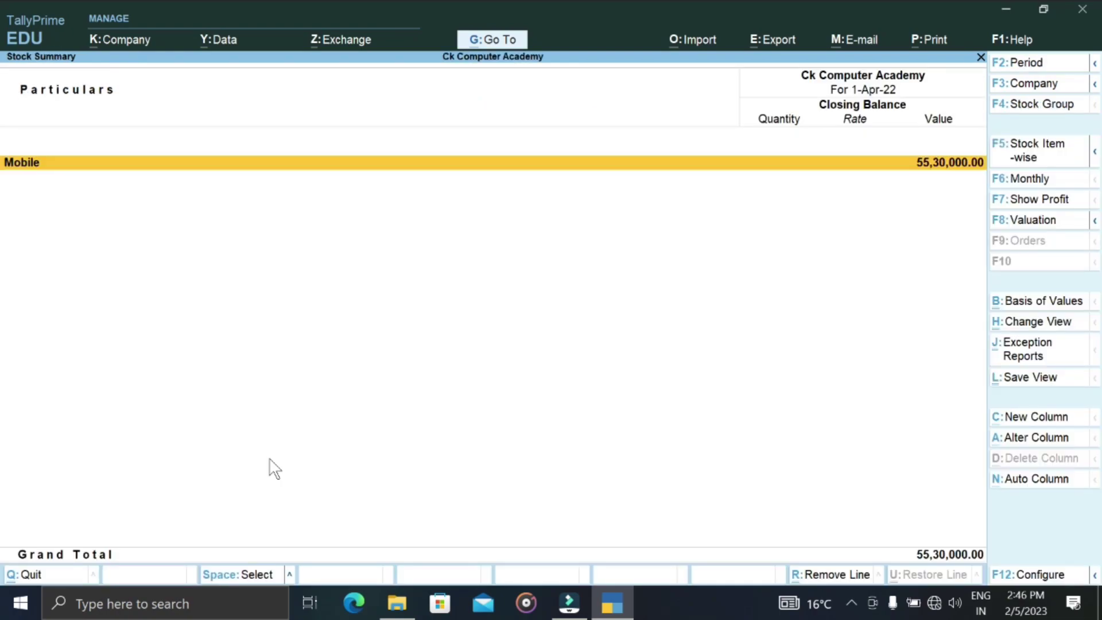
{"action": "key", "text": "Return"}
{"action": "key", "text": "Down"}
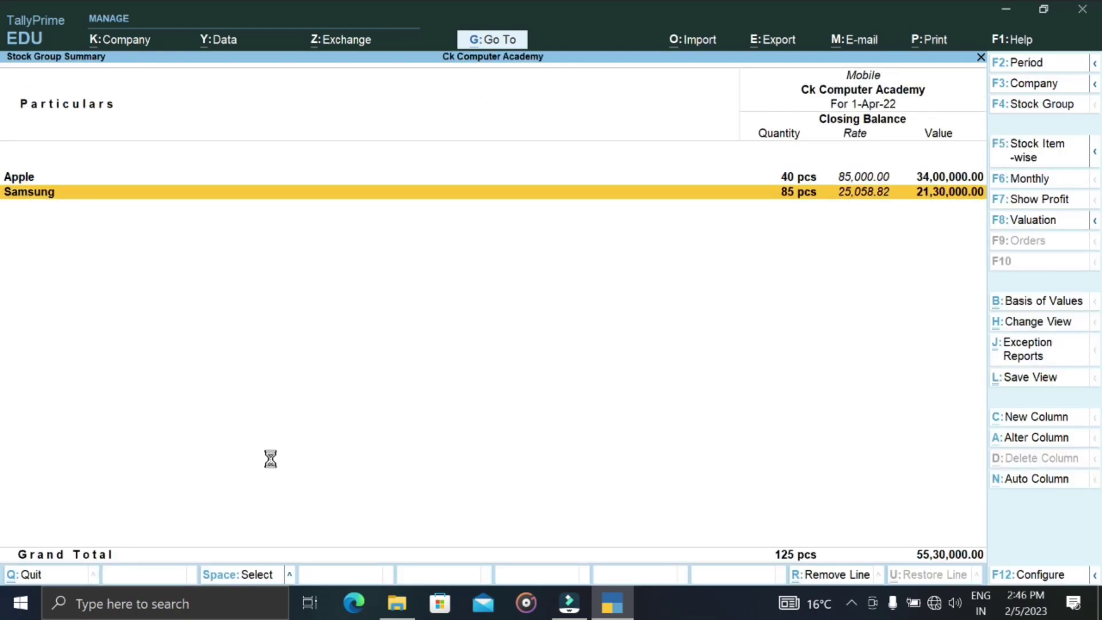
{"action": "key", "text": "Return"}
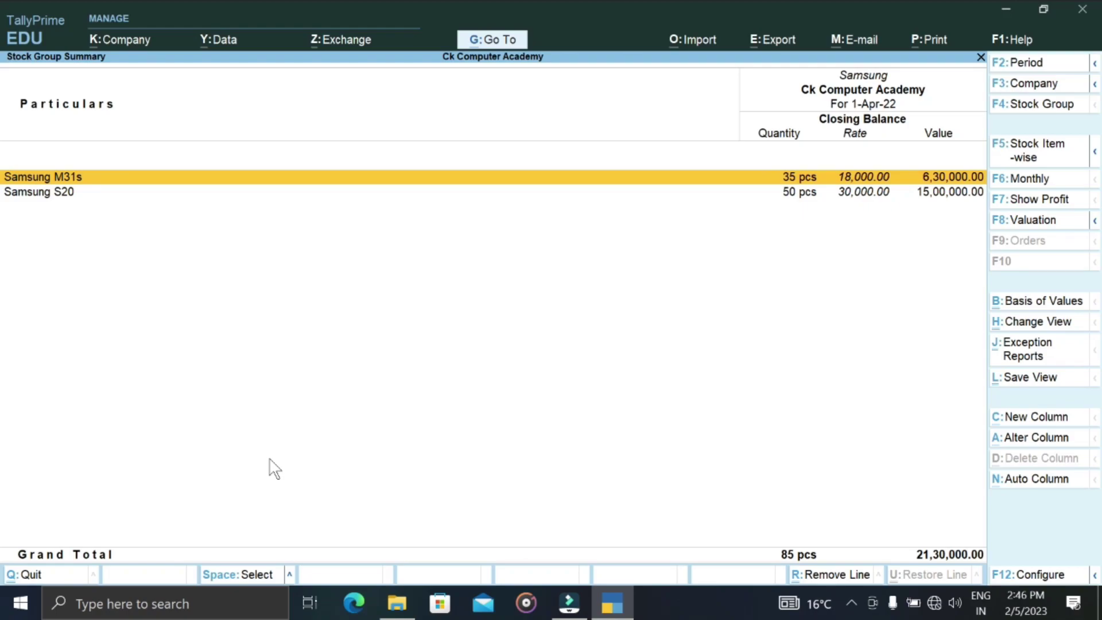
{"action": "key", "text": "Escape"}
{"action": "key", "text": "Escape"}
{"action": "key", "text": "Escape"}
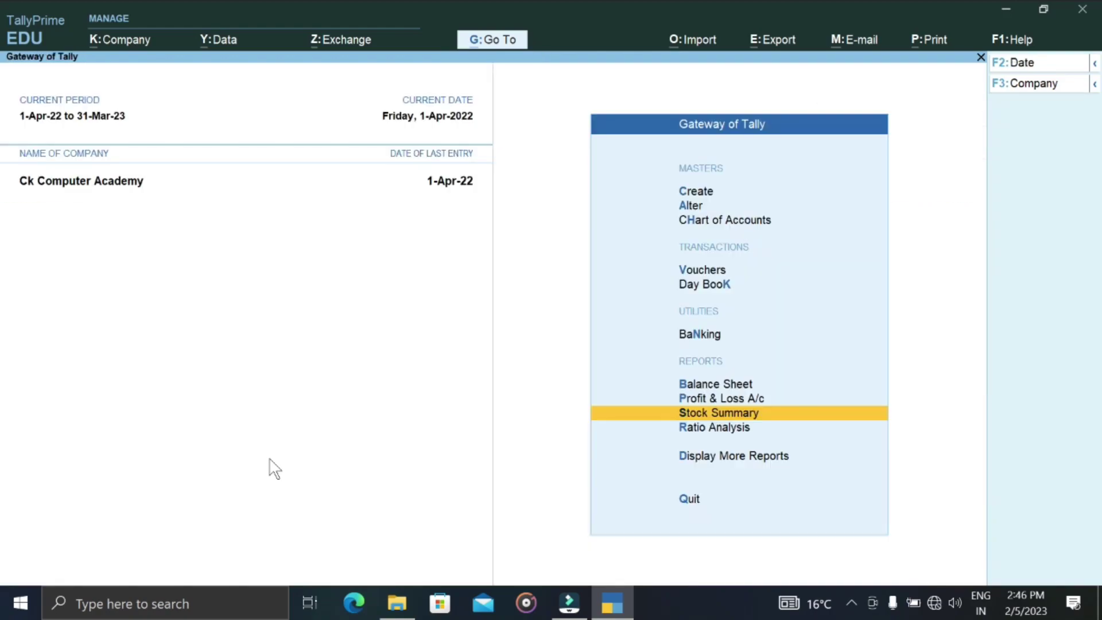
{"action": "key", "text": "Up"}
{"action": "key", "text": "Down"}
{"action": "key", "text": "Down"}
{"action": "key", "text": "Return"}
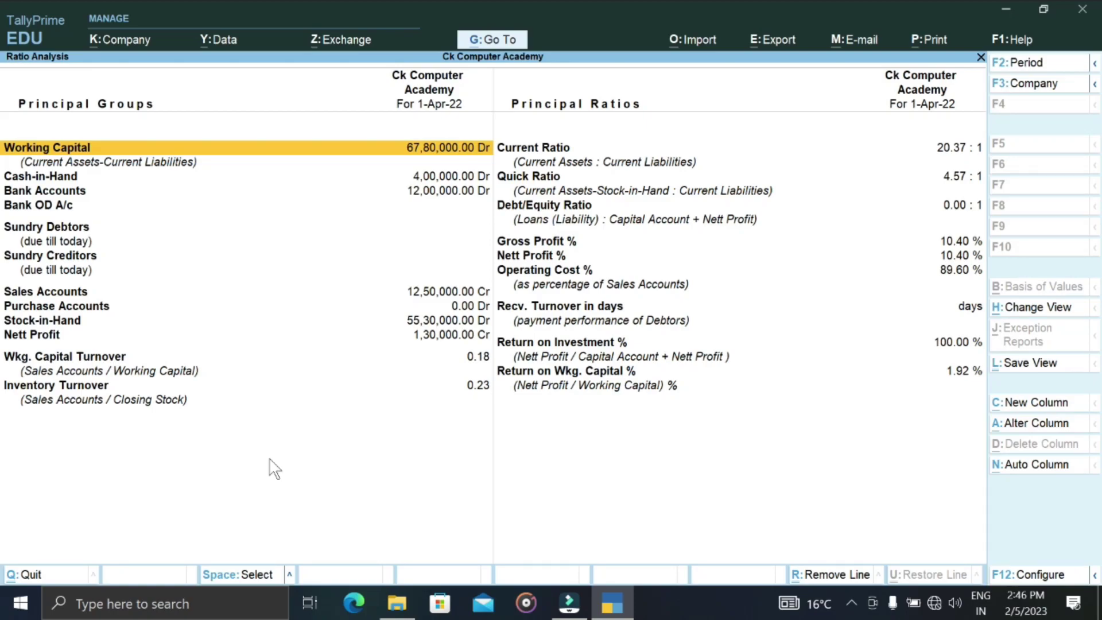
{"action": "key", "text": "Down"}
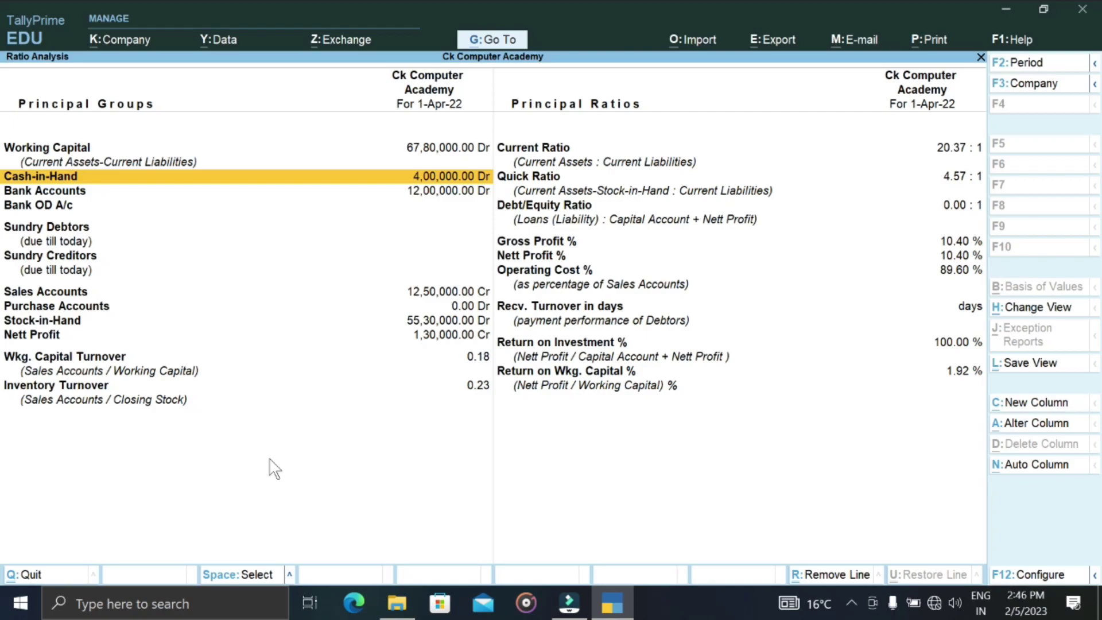
{"action": "key", "text": "Escape"}
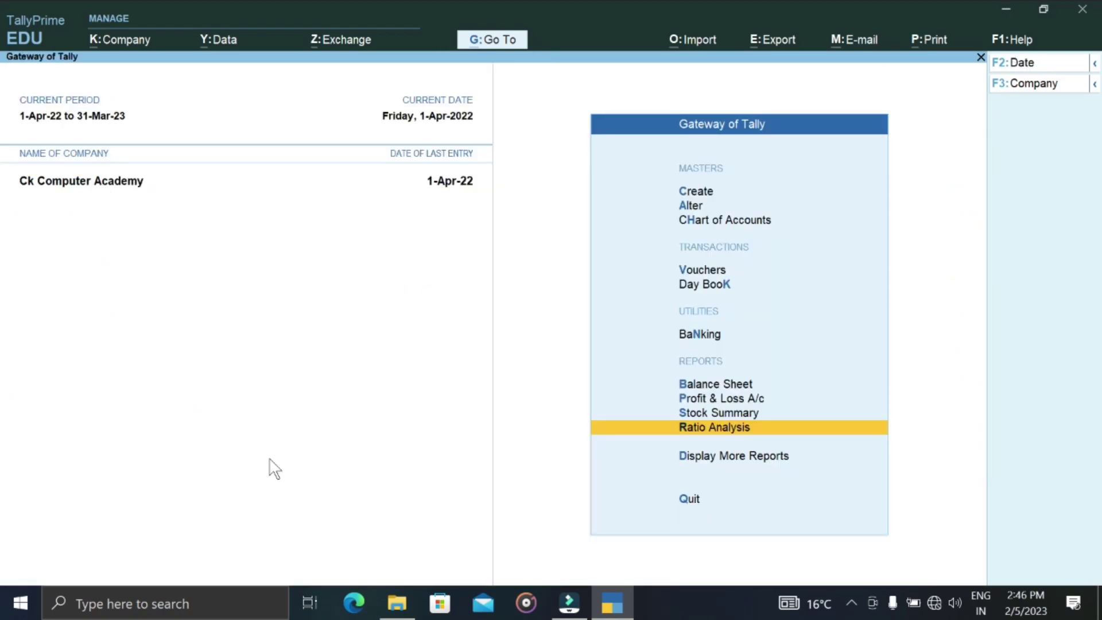